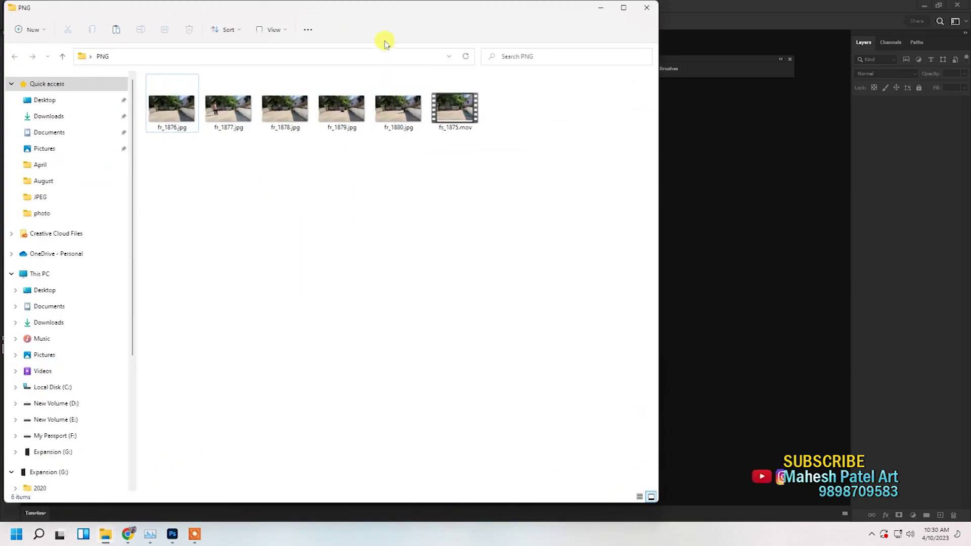
Drag the rooftop clip fs_1875.mov from File Explorer into Photoshop as a video layer.
left_click_drag(433, 44, 628, 207)
left_click_drag(682, 280, 160, 88)
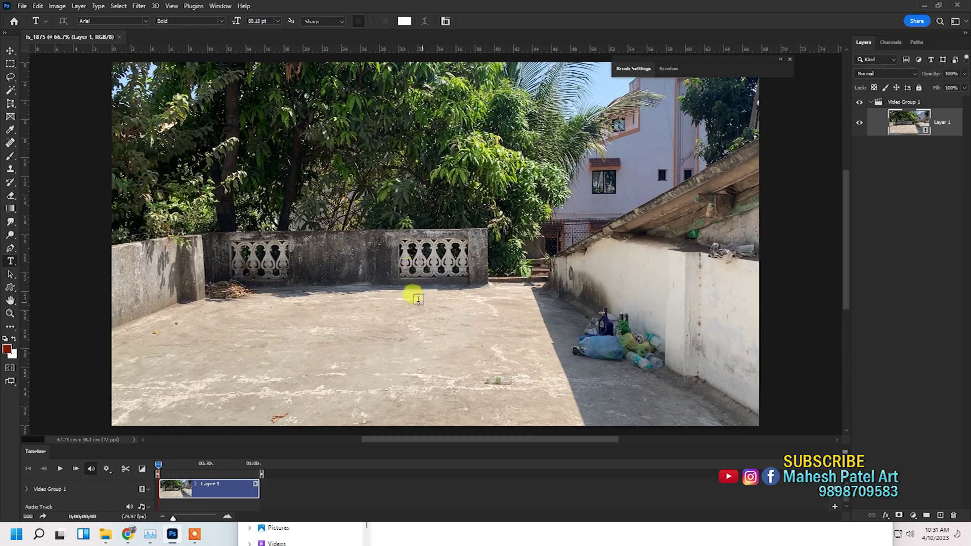
Scrub to the man standing by the wall and make the timeline panel taller.
left_click_drag(162, 465, 214, 469)
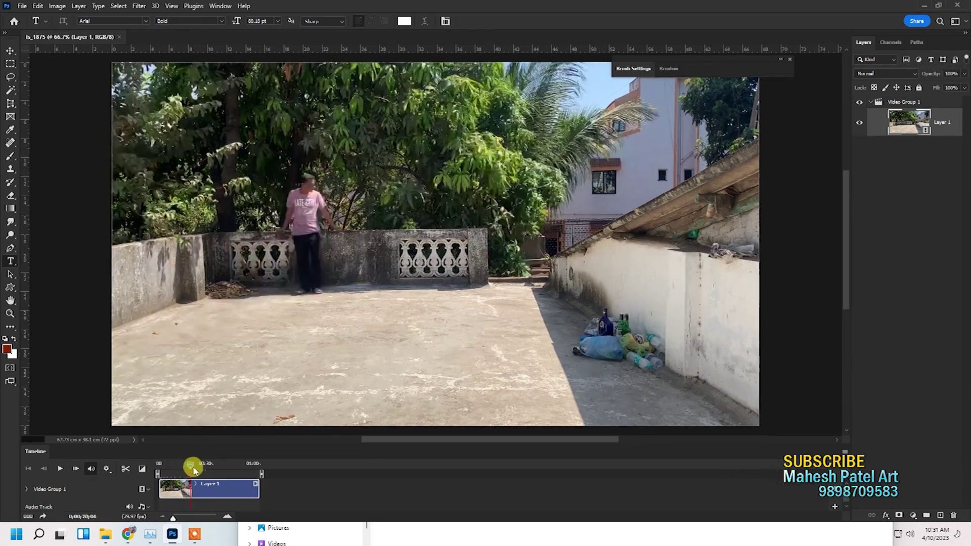
left_click_drag(213, 469, 195, 466)
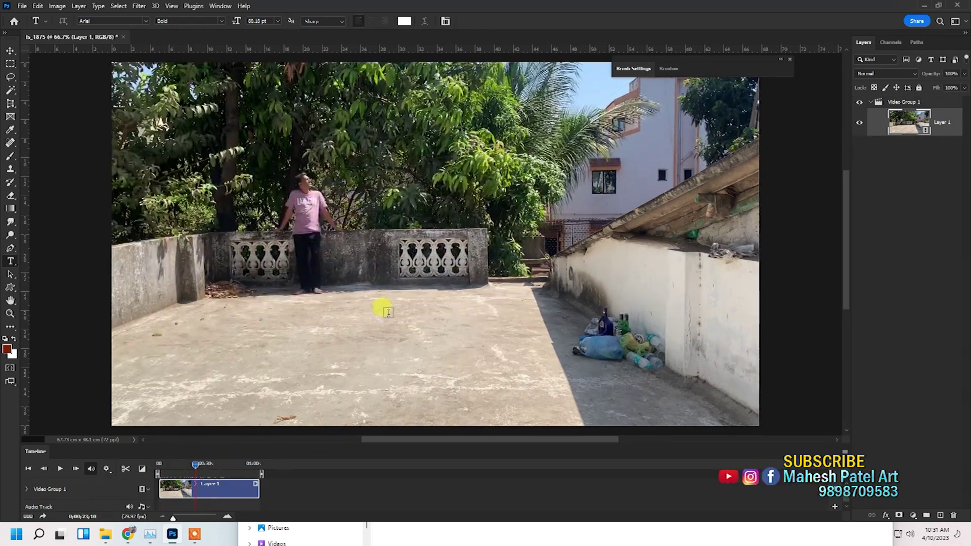
left_click_drag(338, 439, 340, 407)
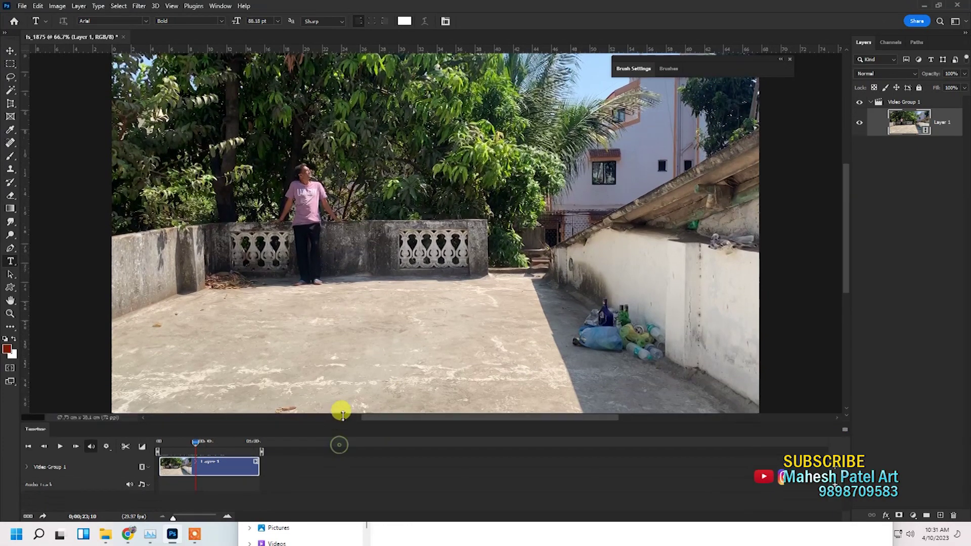
scroll(368, 247, "down", 2)
Move Layer 1 out of Video Group 1 and convert it to a smart object.
left_click_drag(954, 127, 951, 130)
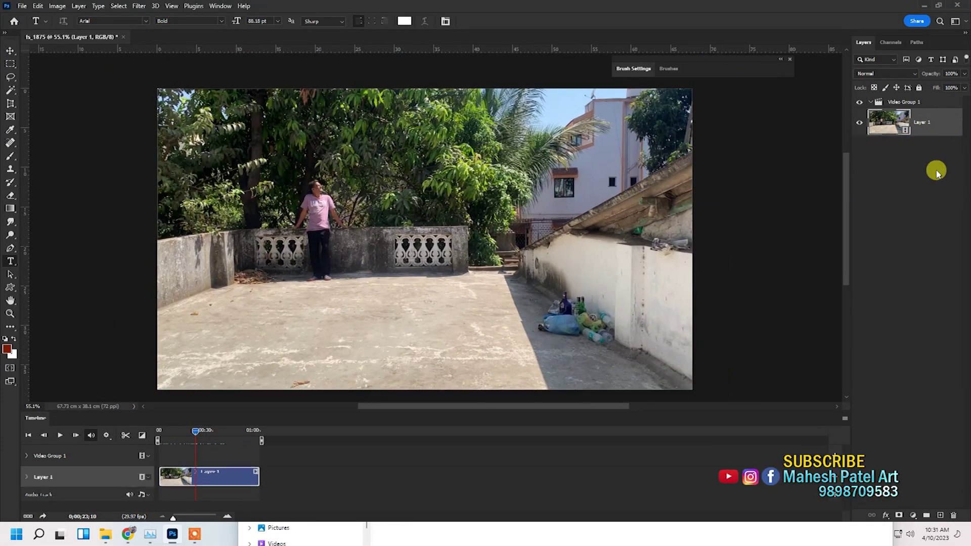
right_click(933, 130)
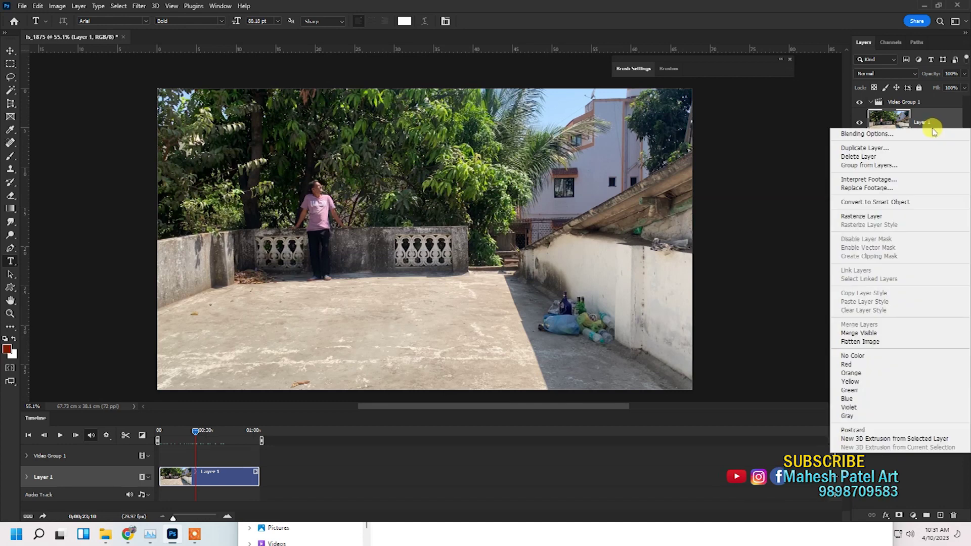
left_click(887, 203)
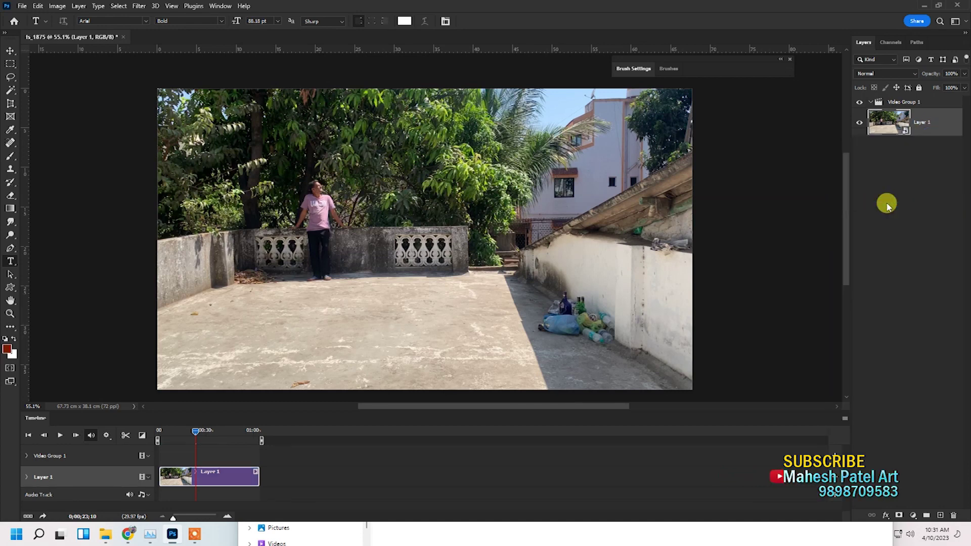
Duplicate Layer 1 to create Layer 1 copy.
right_click(929, 134)
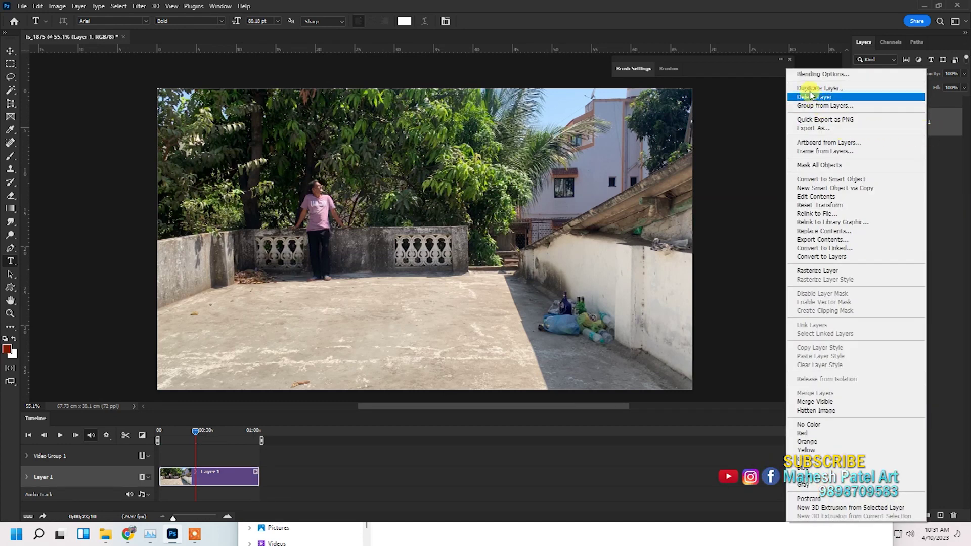
left_click(829, 92)
left_click(568, 148)
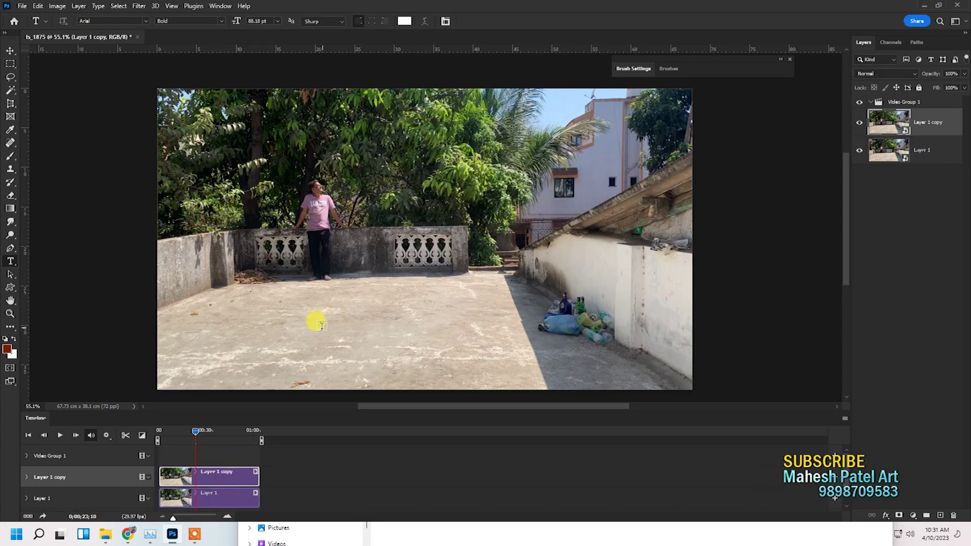
Shift the Layer 1 copy clip later and trim the end of the Layer 1 clip.
left_click_drag(180, 472, 226, 472)
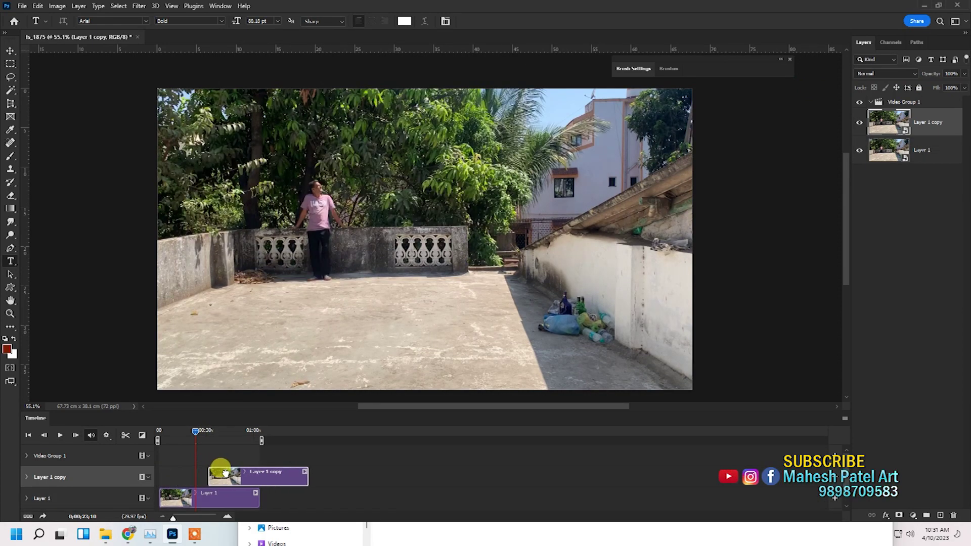
mouse_move(177, 430)
left_mouse_down()
mouse_move(158, 423)
mouse_move(194, 429)
left_mouse_up()
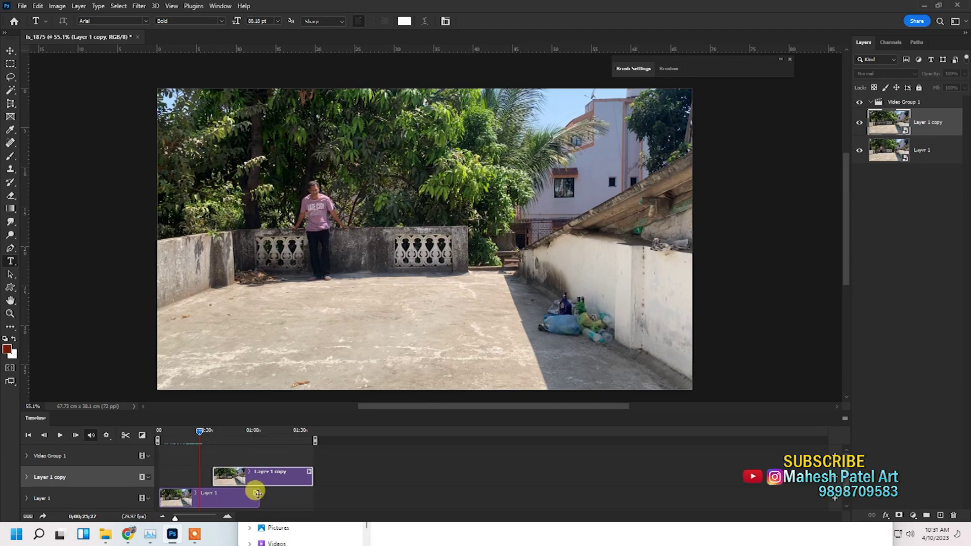
mouse_move(257, 493)
left_mouse_down()
mouse_move(200, 489)
mouse_move(200, 475)
left_mouse_up()
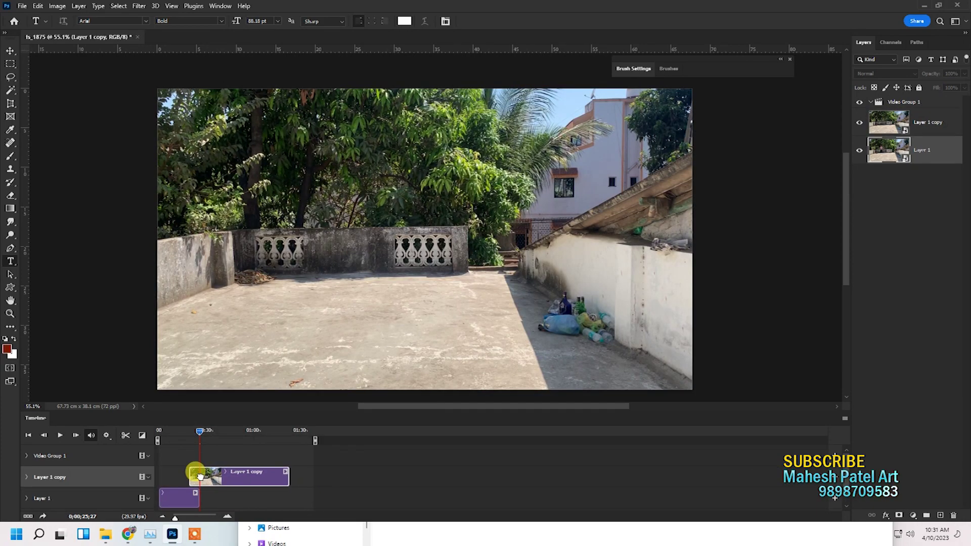
Trim Layer 1 copy's start near 51;24 and slide it to the timeline start.
left_click_drag(200, 430, 232, 432)
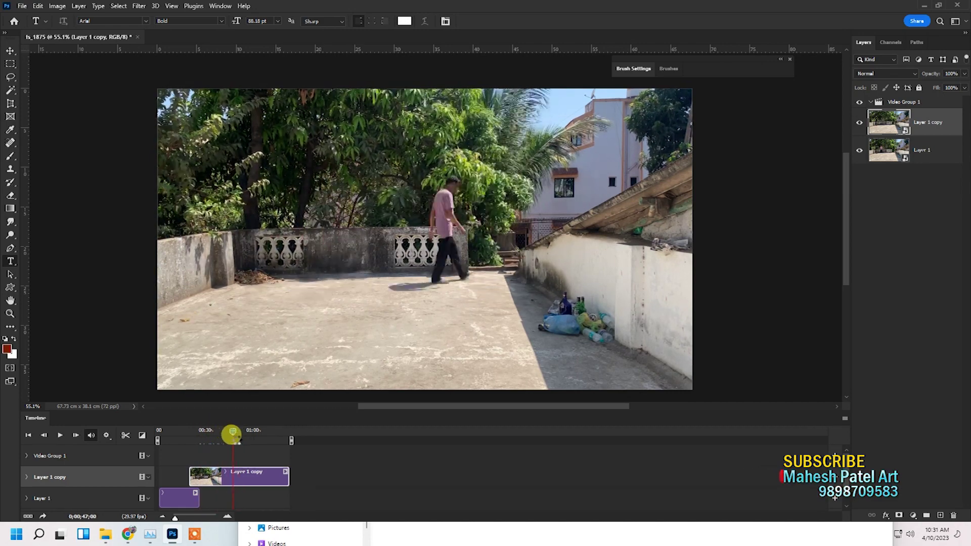
left_click_drag(232, 431, 240, 431)
left_click_drag(193, 475, 237, 478)
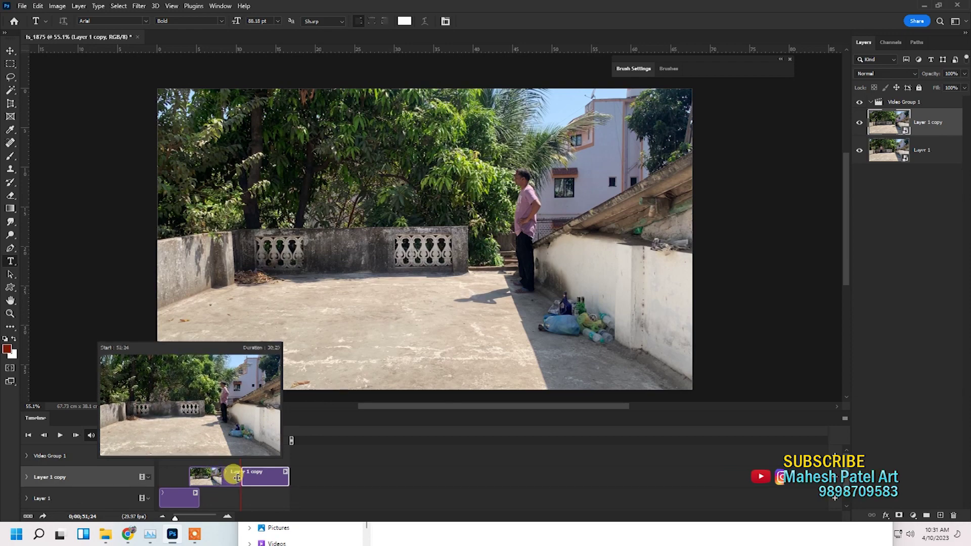
left_click_drag(237, 478, 188, 473)
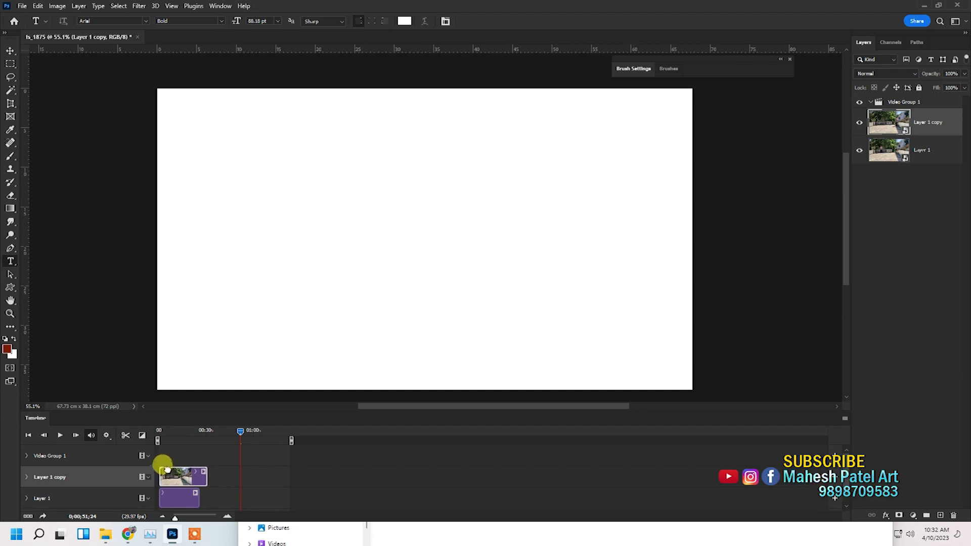
left_click_drag(162, 431, 179, 432)
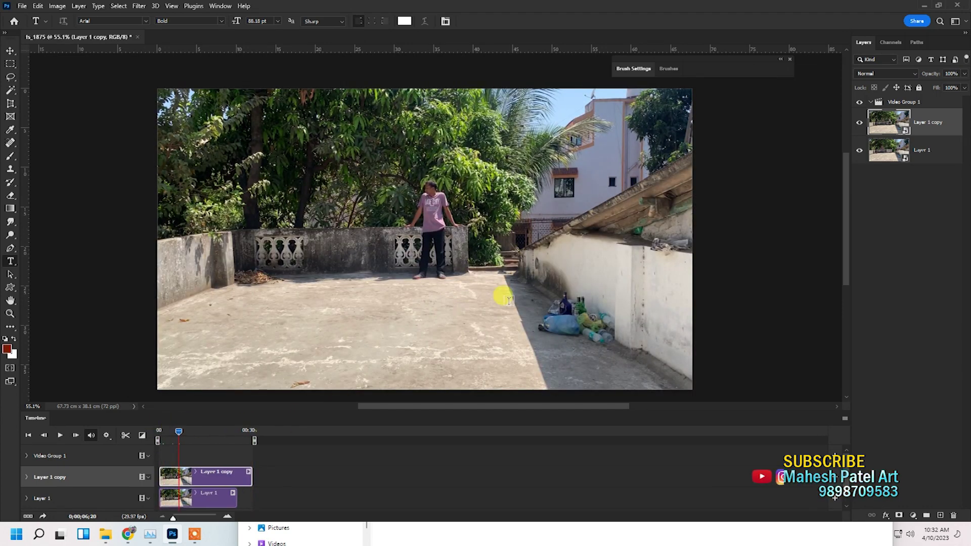
With Layer 1 copy semi-transparent, trim both clips to end at the same point.
left_click_drag(923, 74, 917, 76)
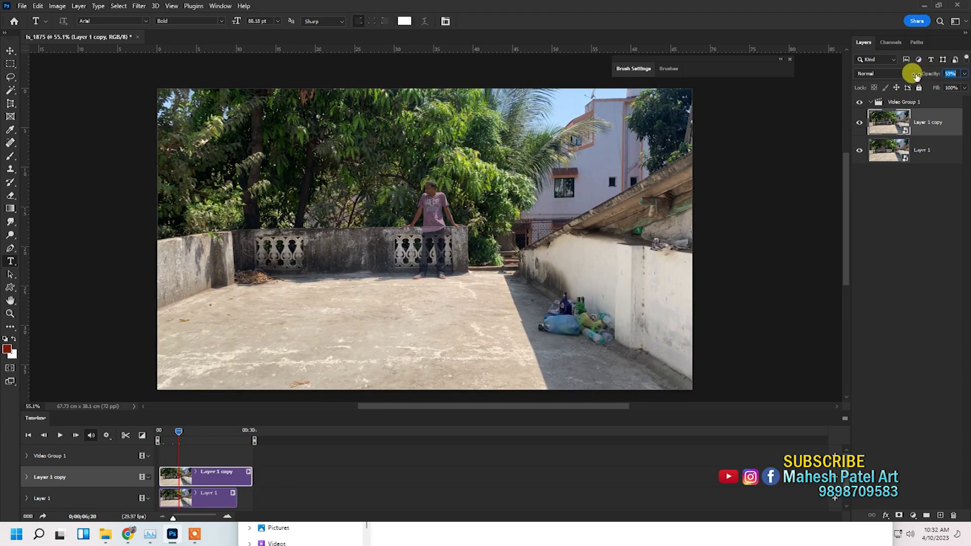
left_click_drag(175, 434, 192, 430)
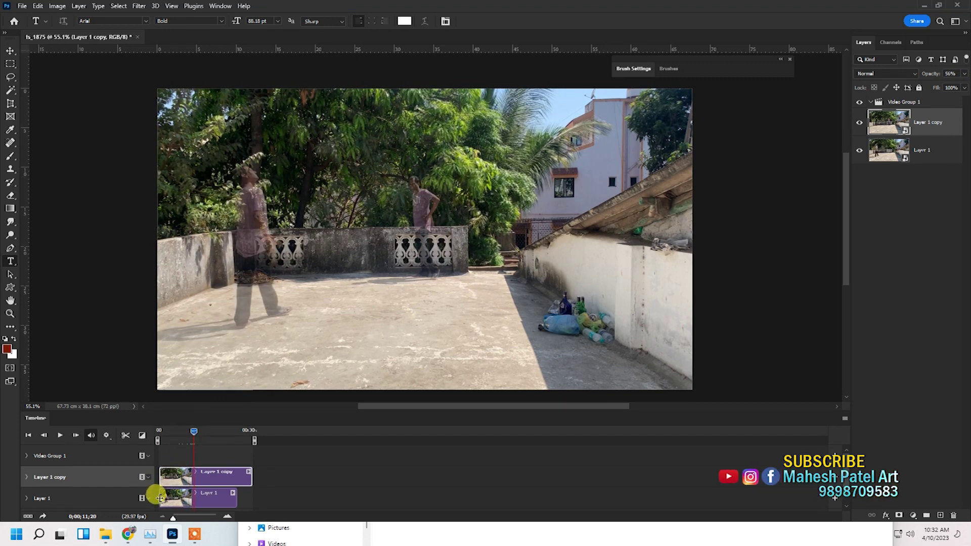
left_click_drag(160, 498, 178, 498)
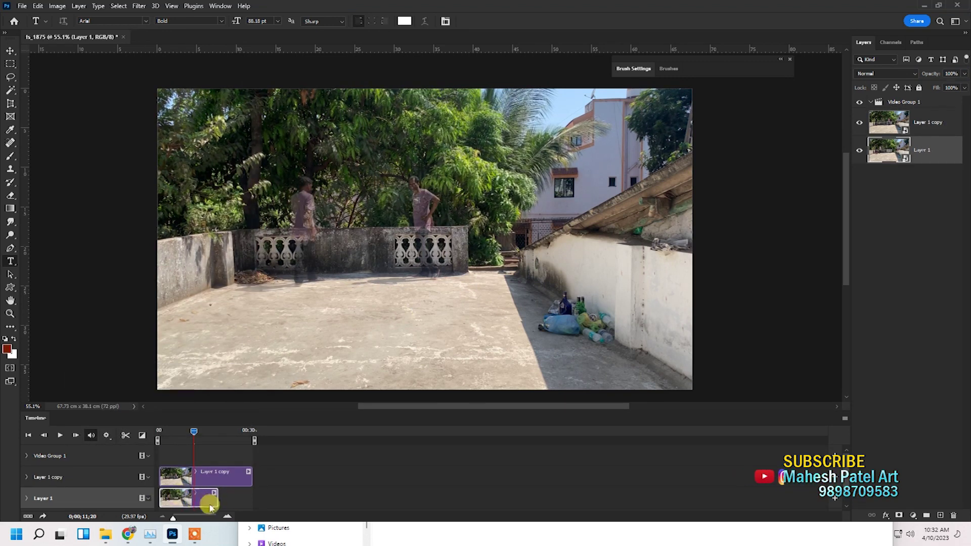
left_click_drag(217, 502, 224, 502)
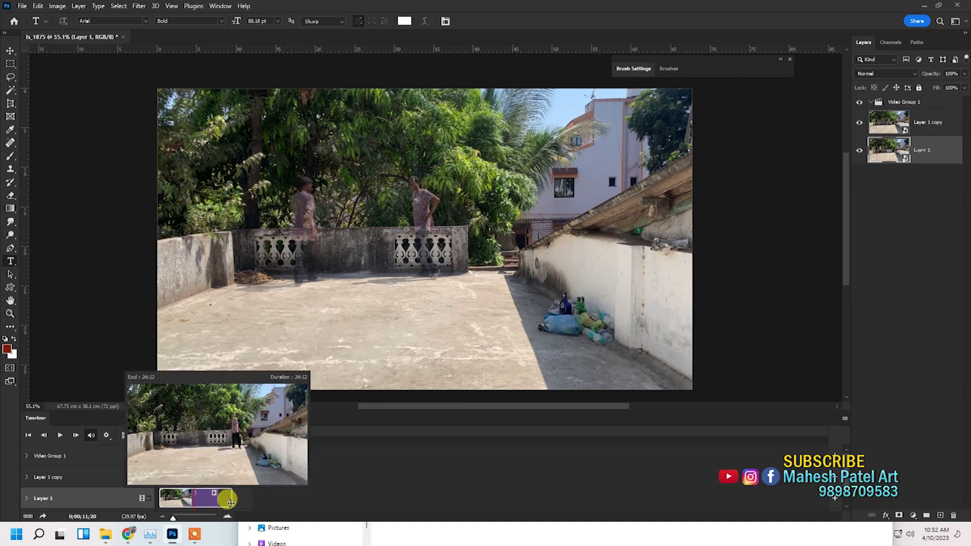
left_click_drag(224, 502, 221, 486)
mouse_move(185, 431)
left_mouse_down()
mouse_move(170, 425)
mouse_move(196, 433)
left_mouse_up()
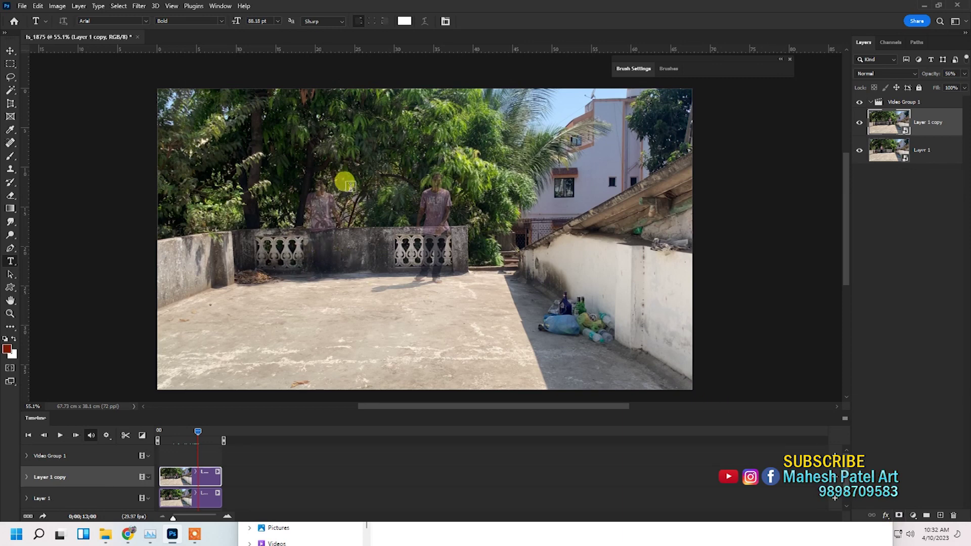
Restore Layer 1 copy to 100% opacity and select the Pen tool.
left_click_drag(927, 75, 951, 75)
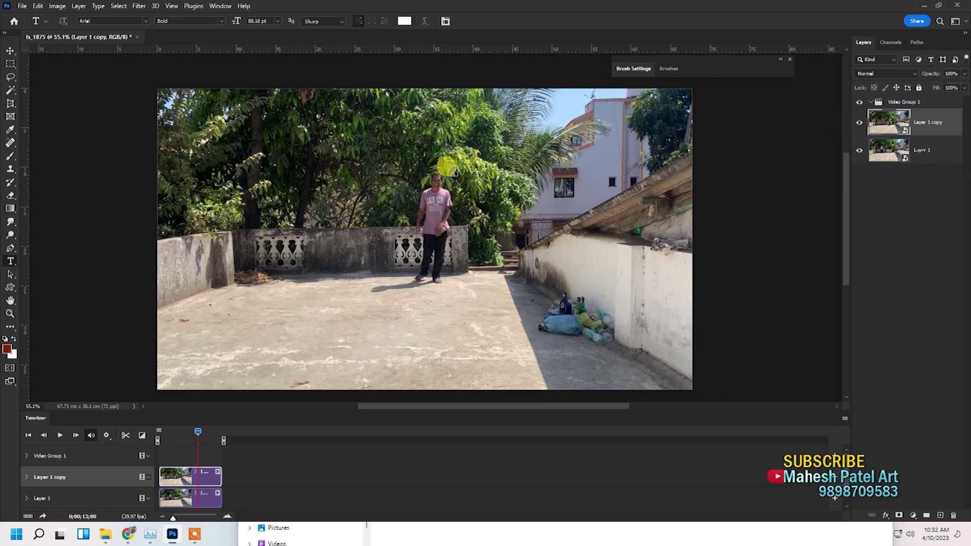
scroll(453, 168, "up", 1)
left_click(11, 248)
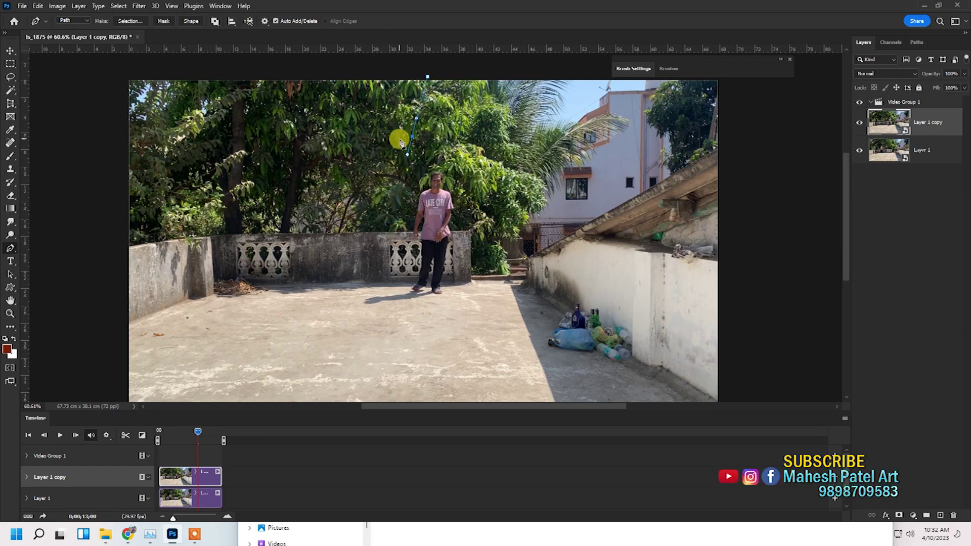
Lower Layer 1 copy's opacity and turn the drawn pen path into a selection.
scroll(369, 271, "up", 2)
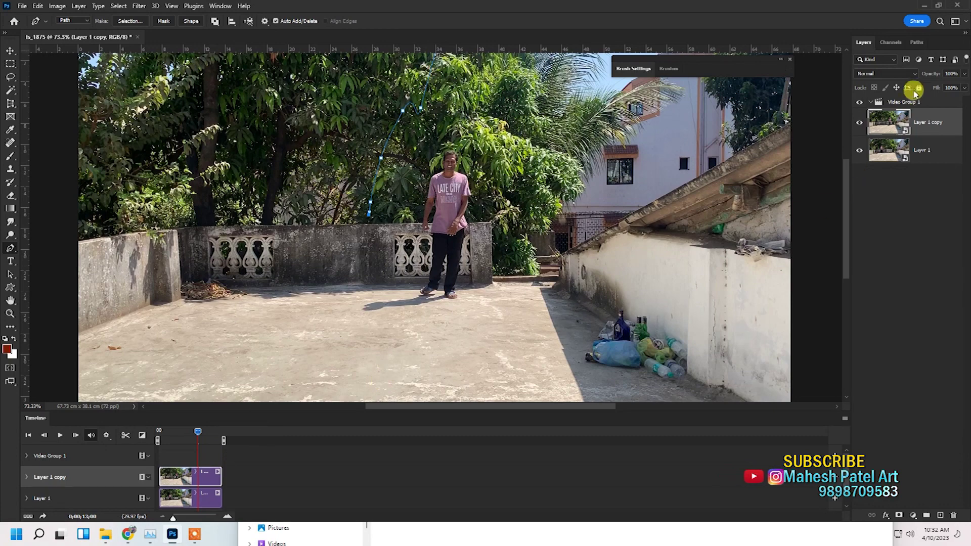
left_click_drag(921, 74, 920, 74)
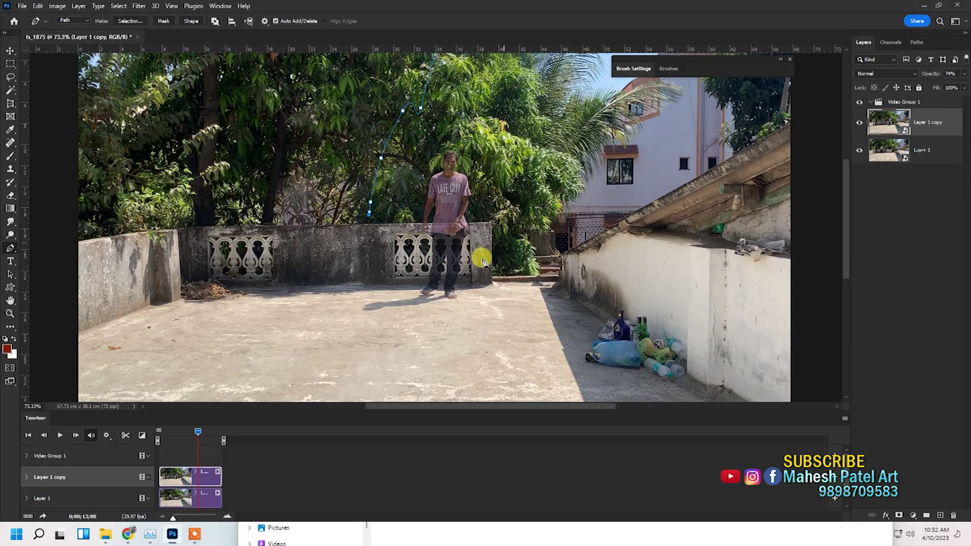
scroll(368, 255, "up", 2)
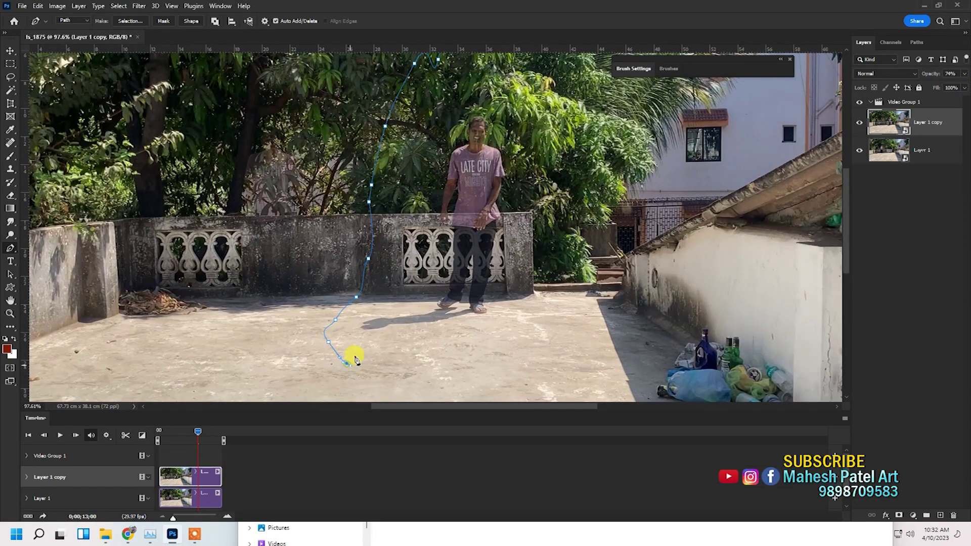
scroll(355, 360, "down", 5)
scroll(357, 358, "down", 2)
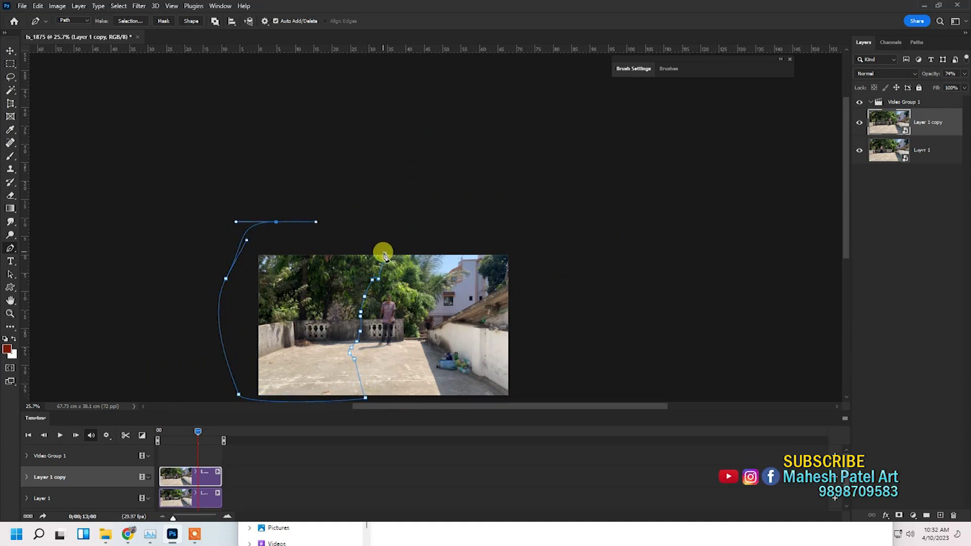
right_click(392, 296)
left_click(422, 332)
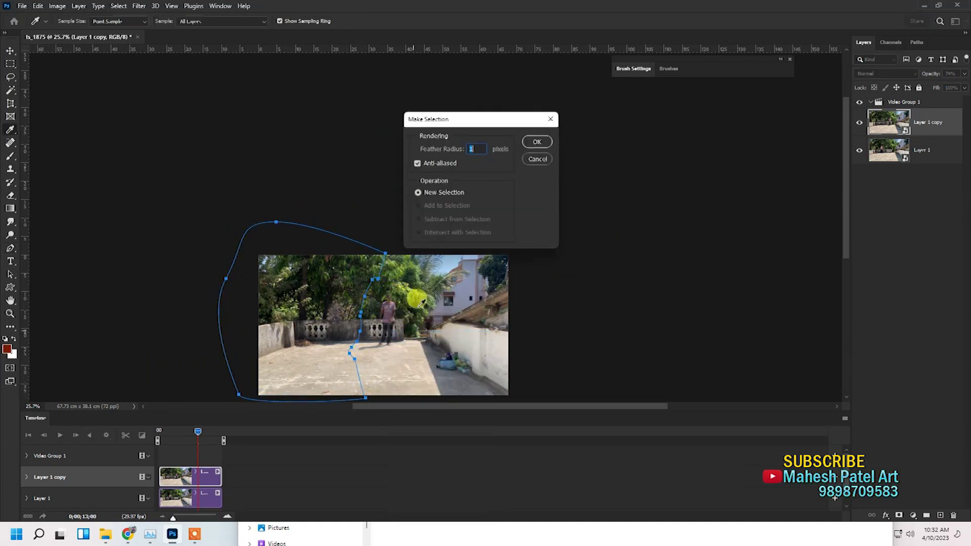
left_click(538, 141)
Raise opacity to 100% and add a layer mask, then undo back to the editable path.
scroll(359, 323, "up", 2)
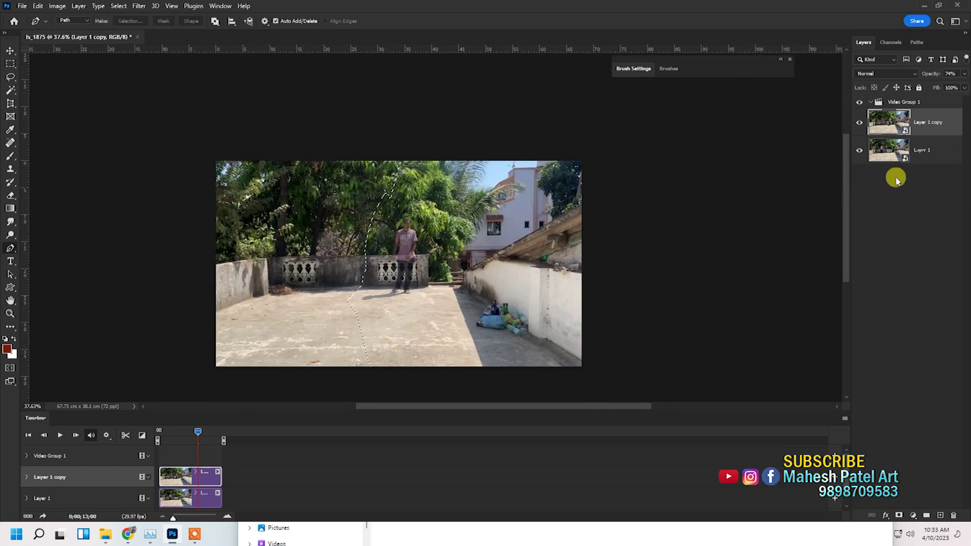
left_click_drag(928, 75, 946, 76)
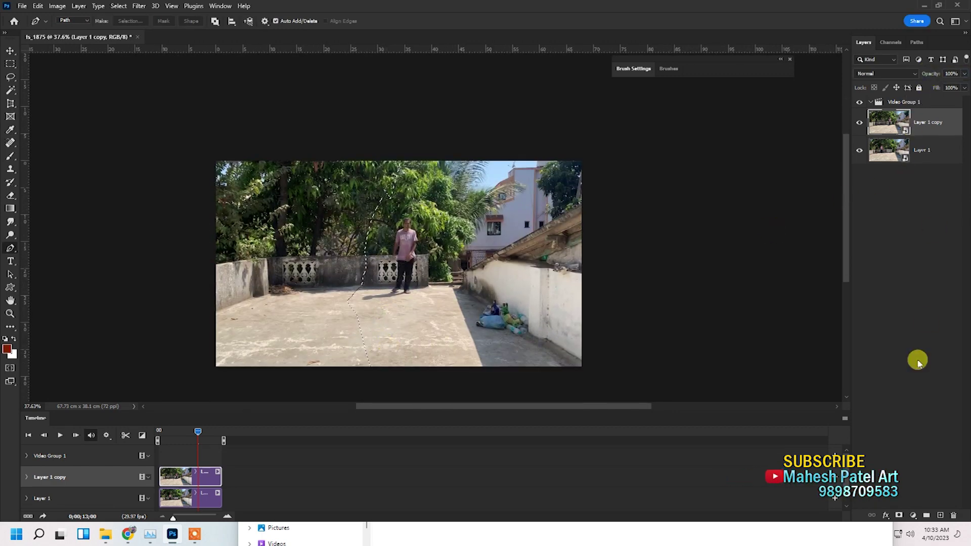
left_click(899, 515)
key("ctrl+z")
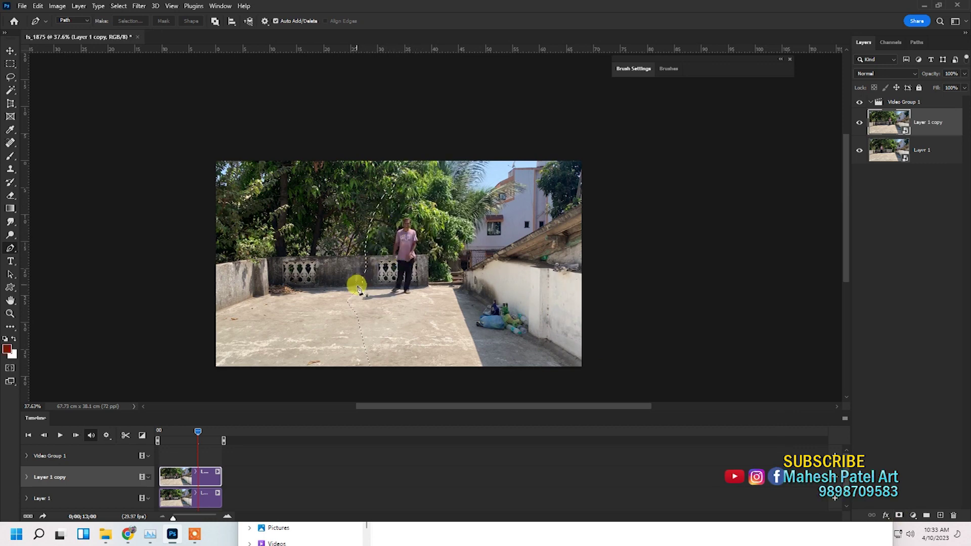
key("ctrl+z")
key("ctrl+z")
key("ctrl+z")
key("ctrl+z")
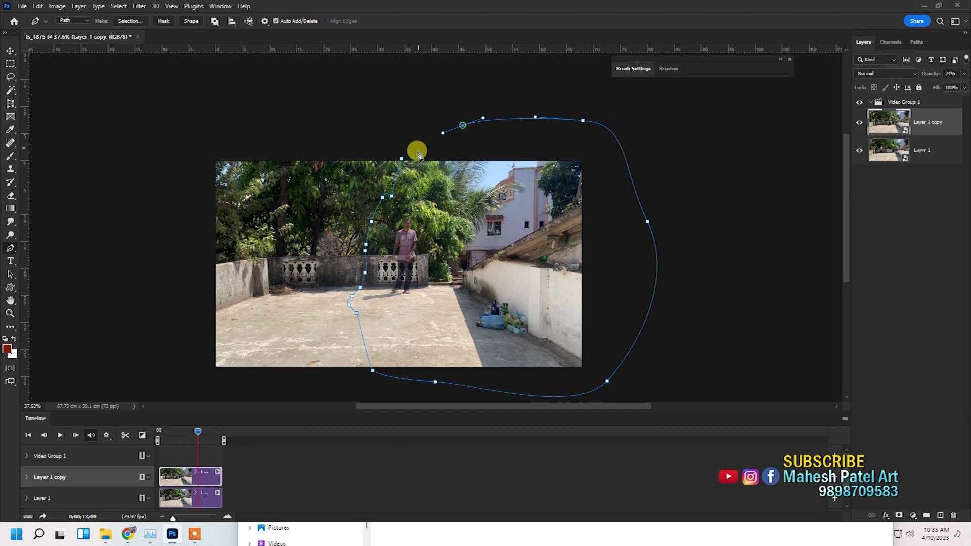
Convert the reshaped path into a selection and mask Layer 1 copy with it.
right_click(424, 172)
left_click(455, 210)
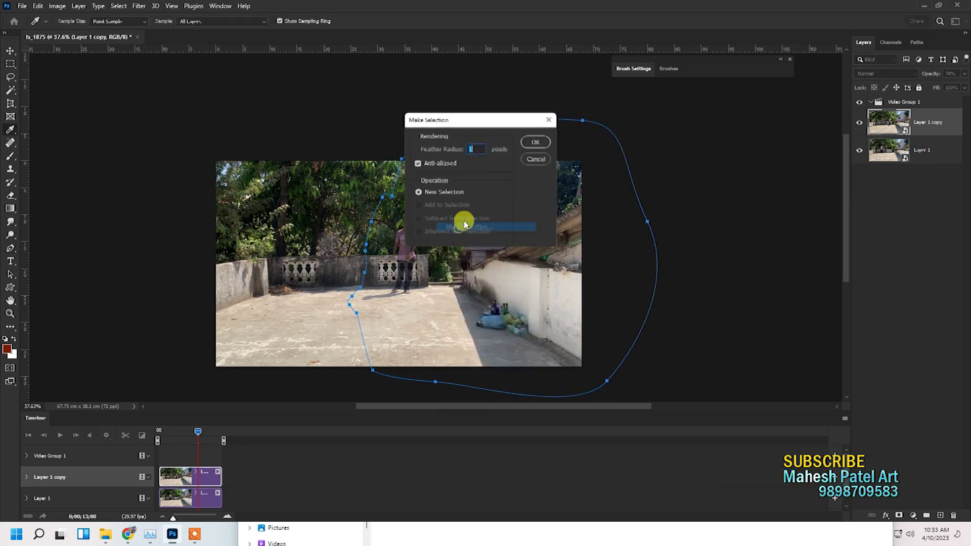
left_click(534, 143)
left_click(899, 515)
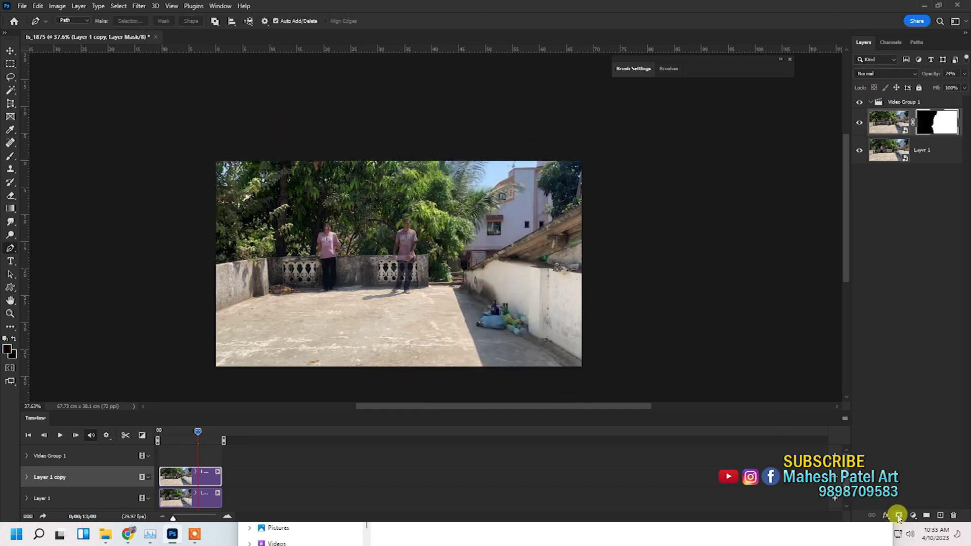
Set Layer 1 copy to 100% opacity and scrub the timeline to check both figures.
scroll(427, 294, "up", 2)
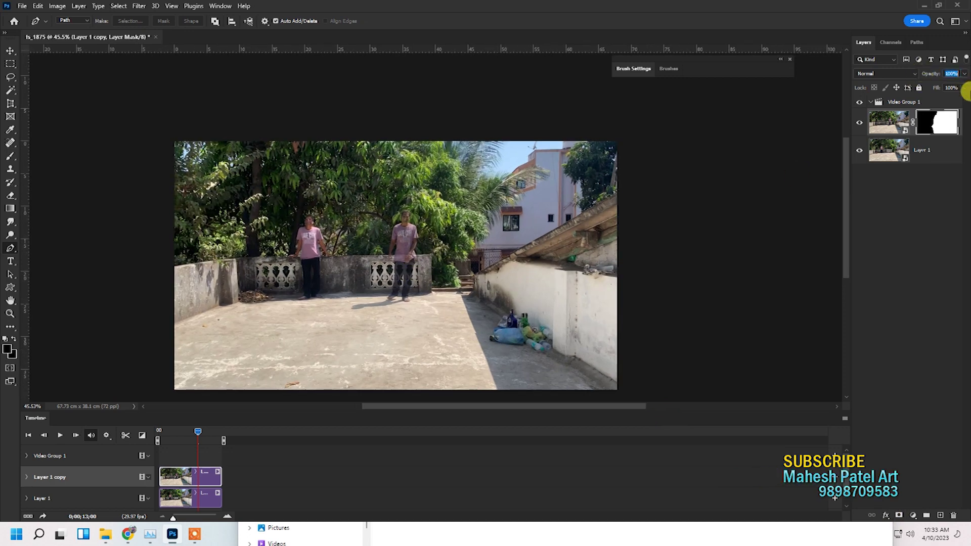
left_click(322, 395)
left_click_drag(199, 432, 192, 431)
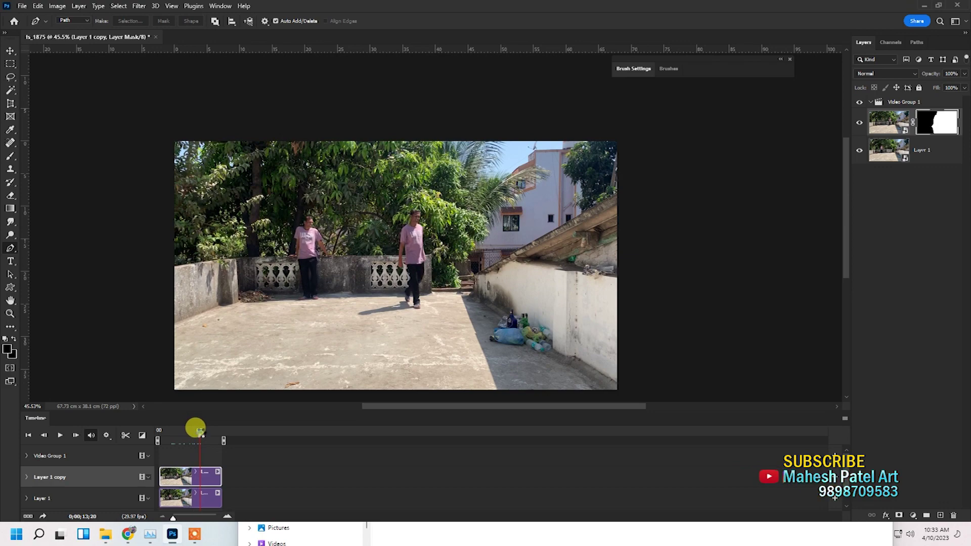
left_click_drag(191, 430, 221, 430)
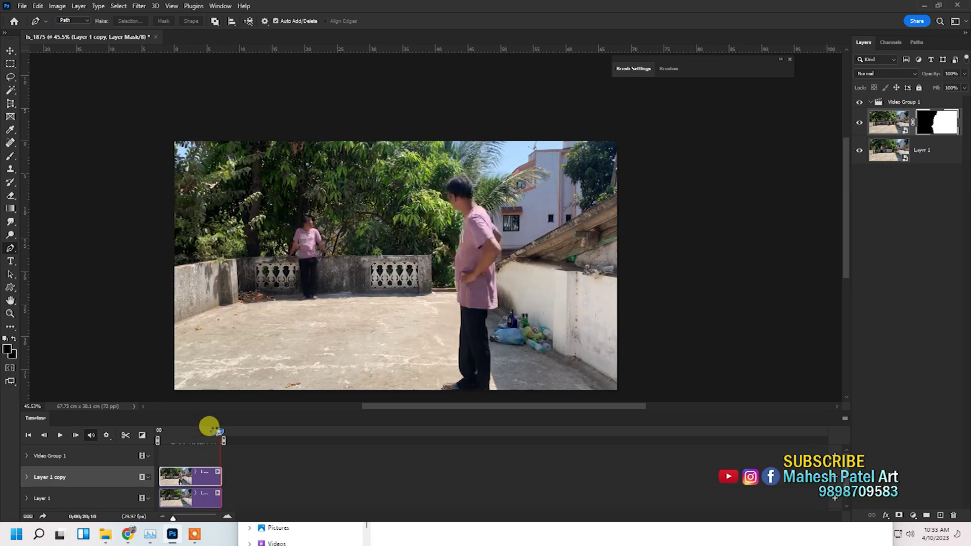
mouse_move(221, 430)
left_mouse_down()
mouse_move(190, 431)
mouse_move(188, 412)
left_mouse_up()
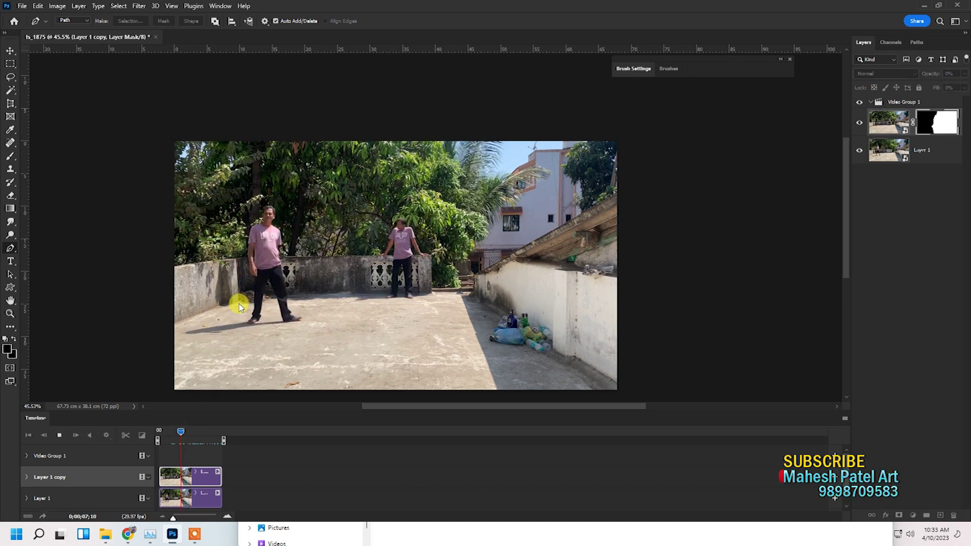
Stop playback and select both Layer 1 and Layer 1 copy.
key("space")
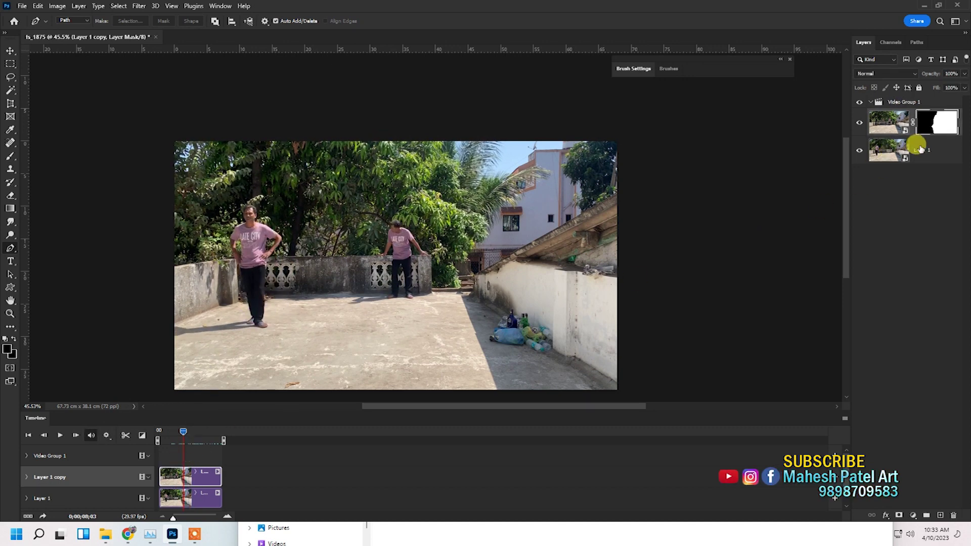
left_click(920, 148)
right_click(925, 156)
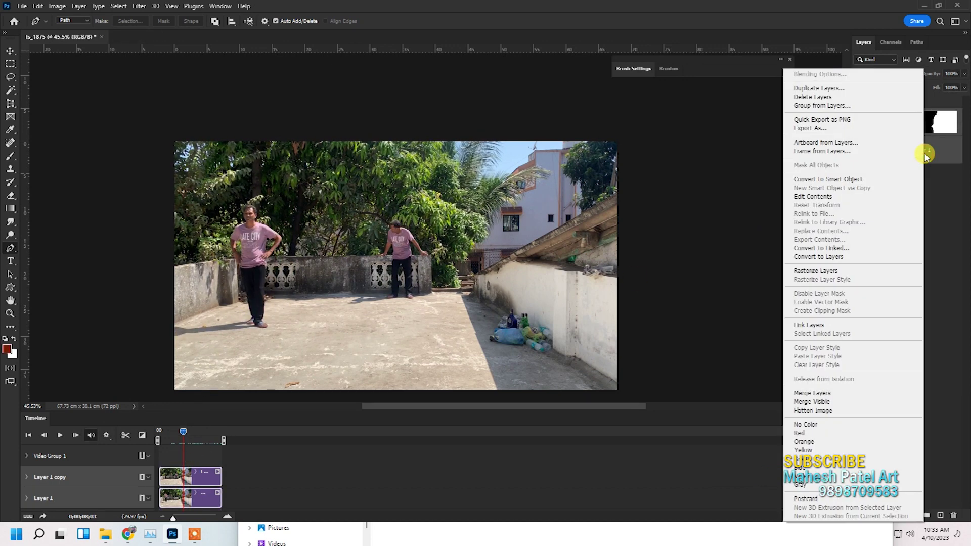
Combine both video layers into a single smart object and widen the timeline scale.
left_click(811, 180)
left_click(220, 461)
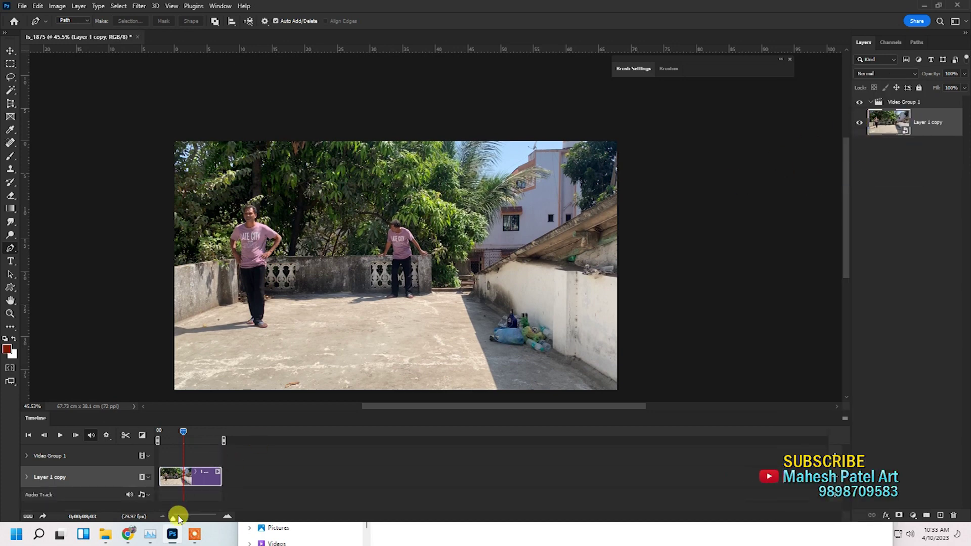
left_click_drag(178, 518, 181, 517)
mouse_move(180, 431)
left_mouse_down()
mouse_move(159, 430)
mouse_move(227, 425)
left_mouse_up()
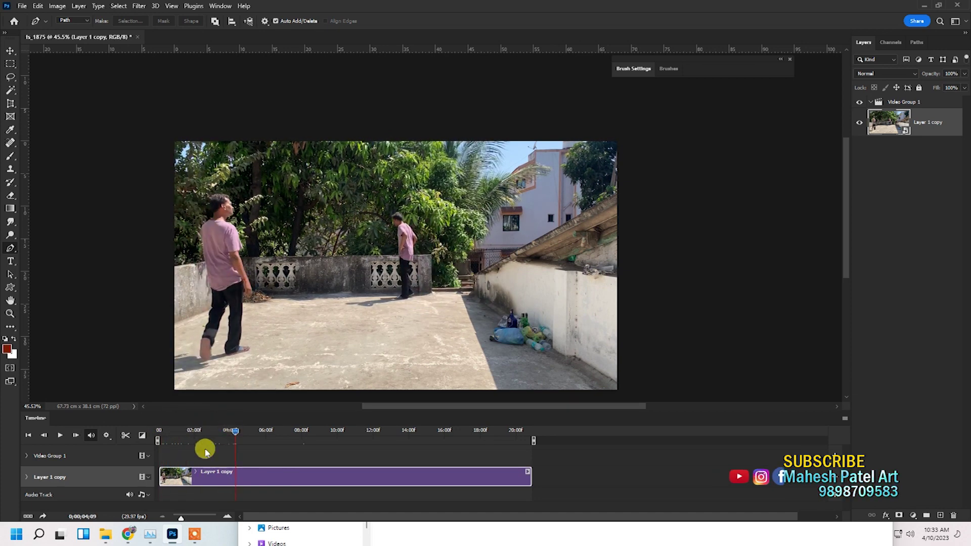
Trim the combined clip to start at zero and end around 12 seconds.
mouse_move(160, 470)
left_mouse_down()
mouse_move(230, 465)
mouse_move(163, 472)
left_mouse_up()
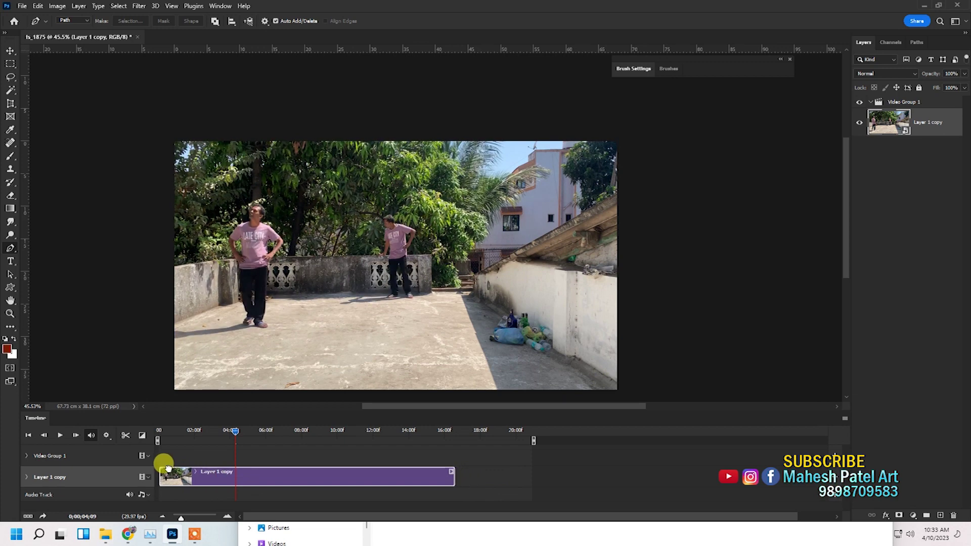
left_click(159, 429)
left_click_drag(159, 429, 175, 430)
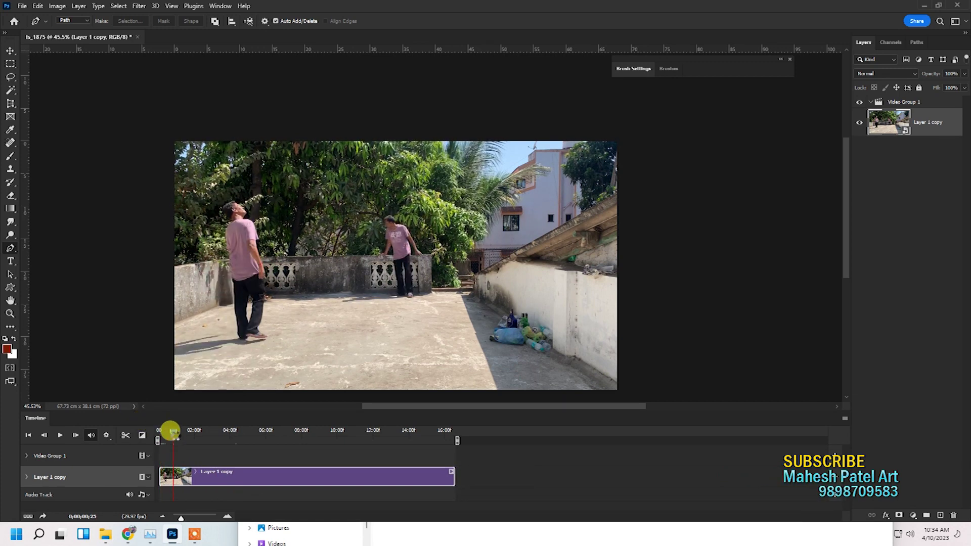
left_click_drag(189, 475, 189, 478)
left_click_drag(147, 430, 383, 430)
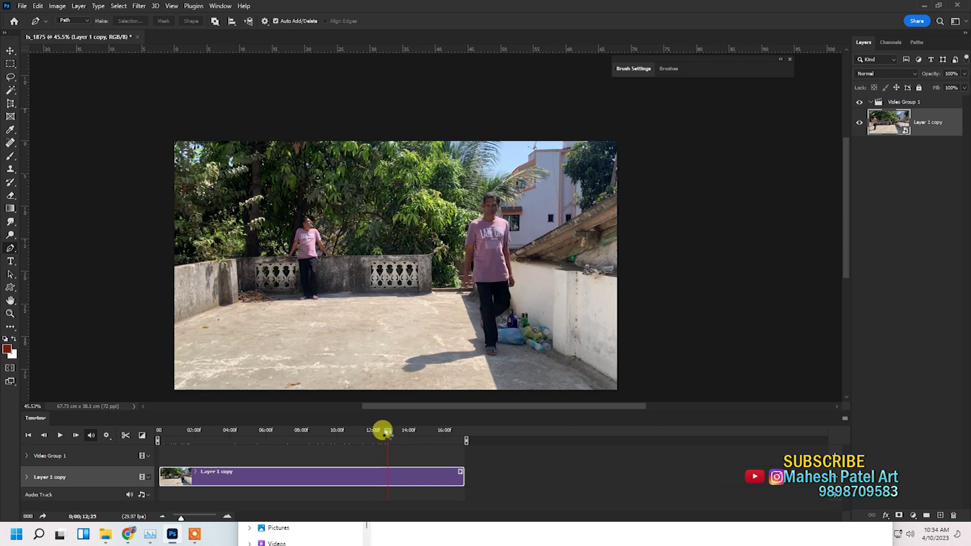
left_click_drag(463, 471, 378, 472)
mouse_move(360, 431)
left_mouse_down()
mouse_move(161, 430)
mouse_move(188, 430)
left_mouse_up()
Add a starting Transform keyframe on Layer 1 copy and move to about 4 seconds.
left_click(29, 479)
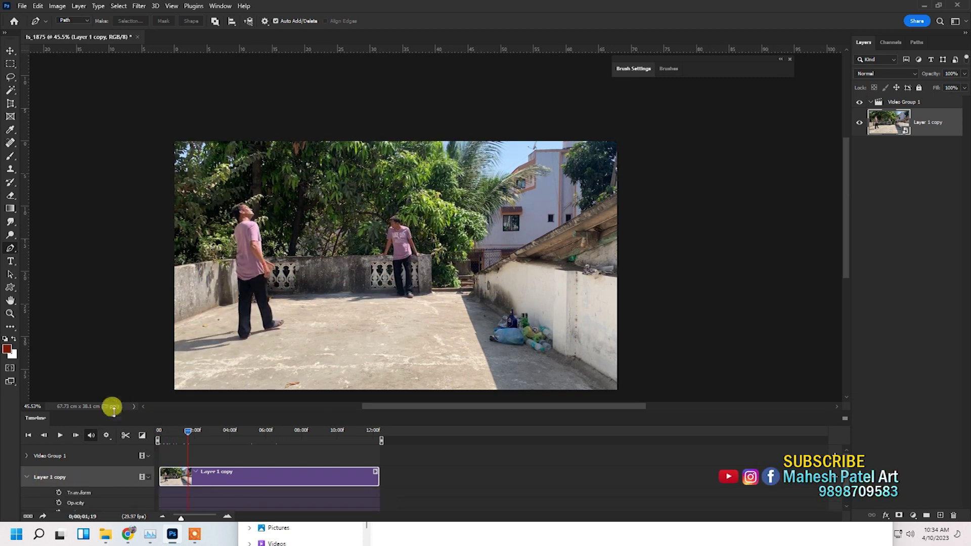
left_click_drag(112, 407, 114, 348)
left_click(58, 434)
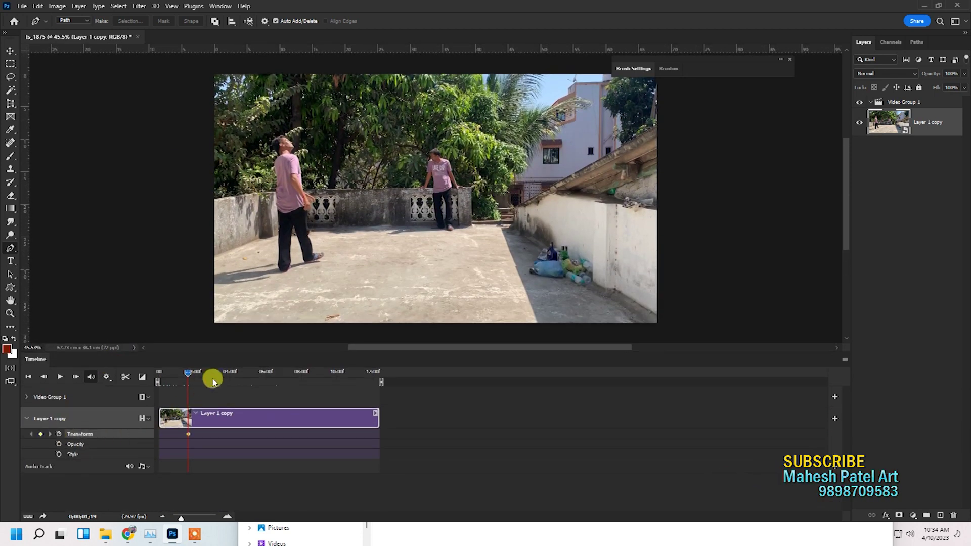
left_click(229, 373)
scroll(413, 225, "down", 3)
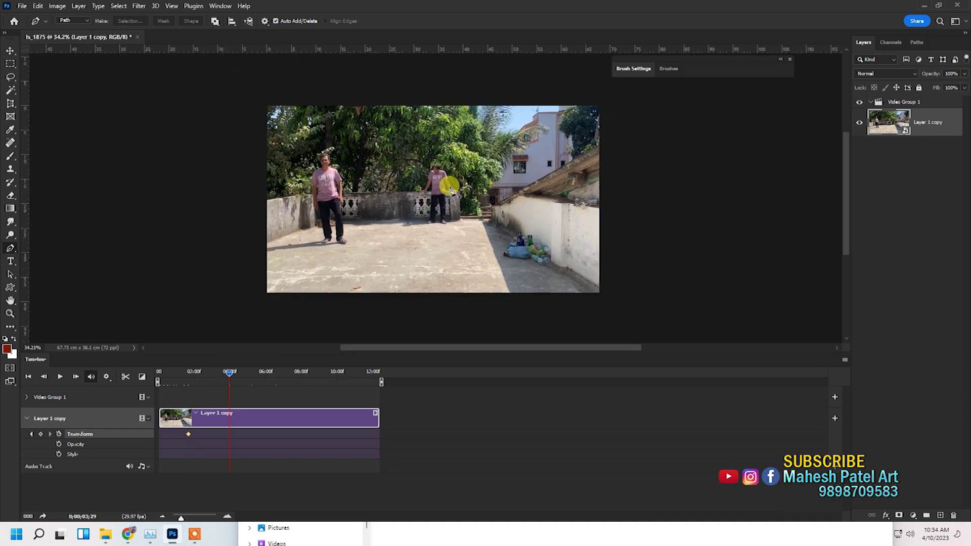
Free Transform the video larger to zoom into the scene, recording a keyframe.
left_click(38, 5)
left_click(60, 227)
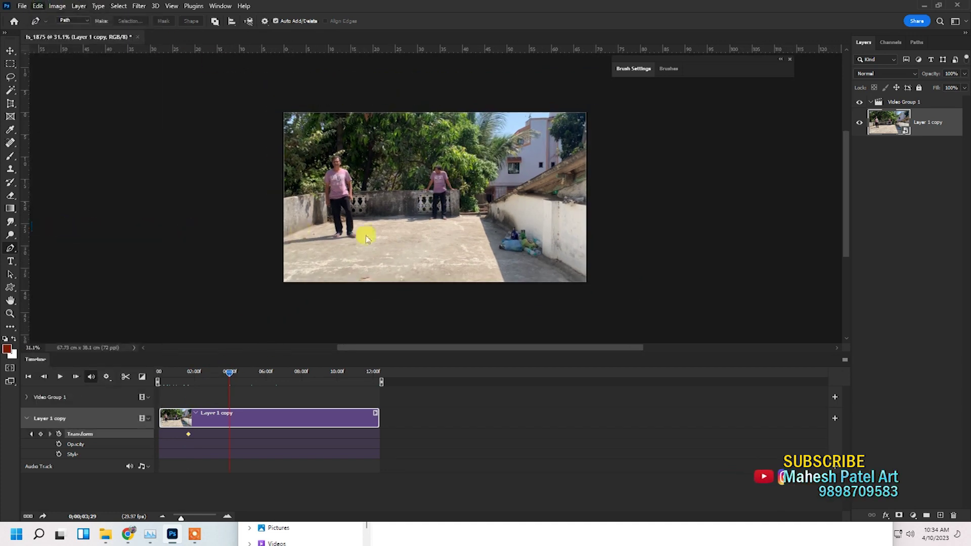
left_click_drag(586, 282, 668, 328)
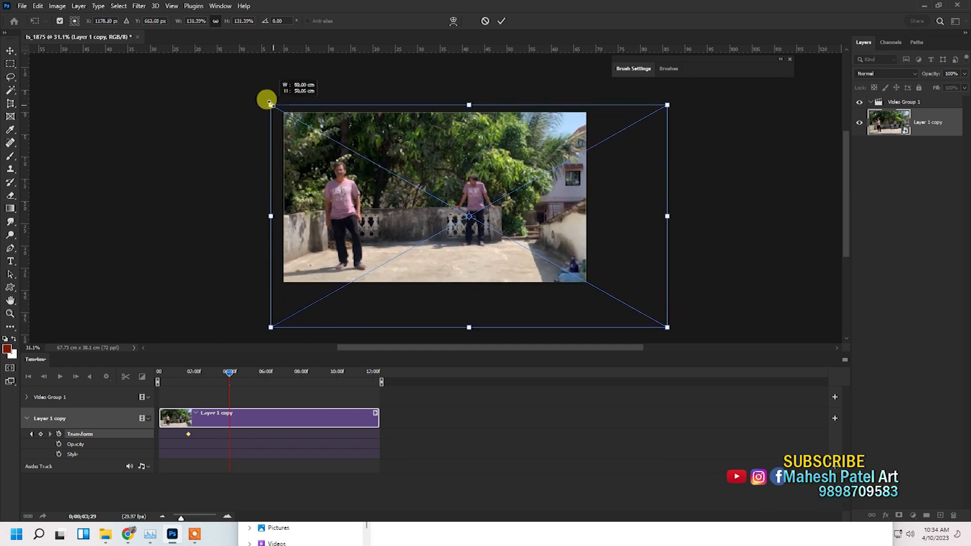
key("Return")
At an earlier frame, enlarge the video to about 159% and shift it right.
mouse_move(218, 374)
left_mouse_down()
mouse_move(183, 364)
mouse_move(284, 365)
left_mouse_up()
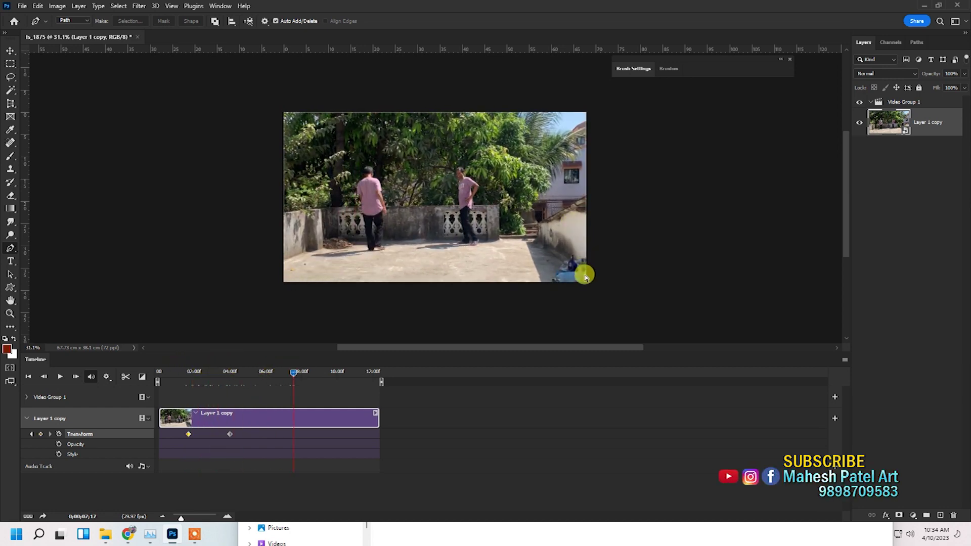
key("ctrl+t")
left_click_drag(664, 324, 707, 342)
left_click_drag(566, 226, 586, 223)
key("Return")
key("p")
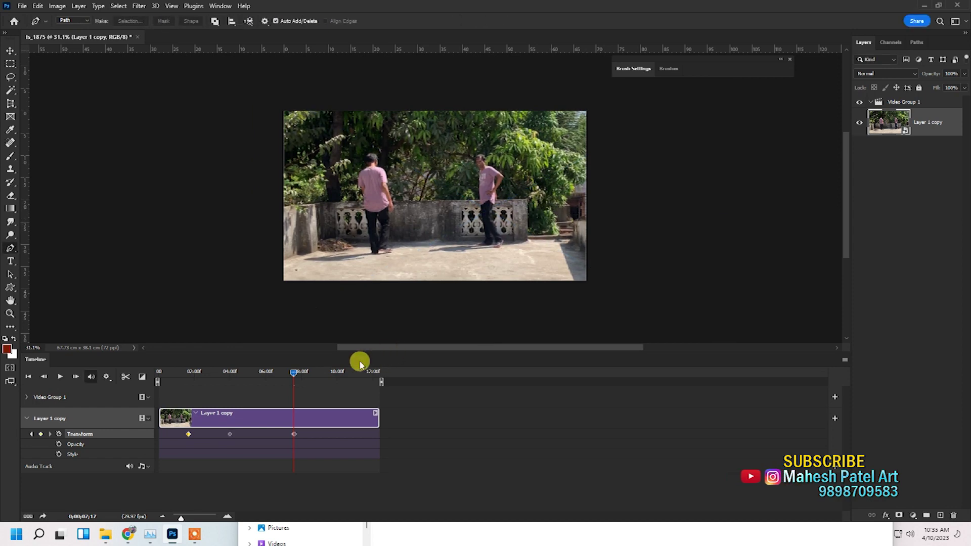
Play back the timeline to preview the zoom animation.
left_click(233, 371)
key("space")
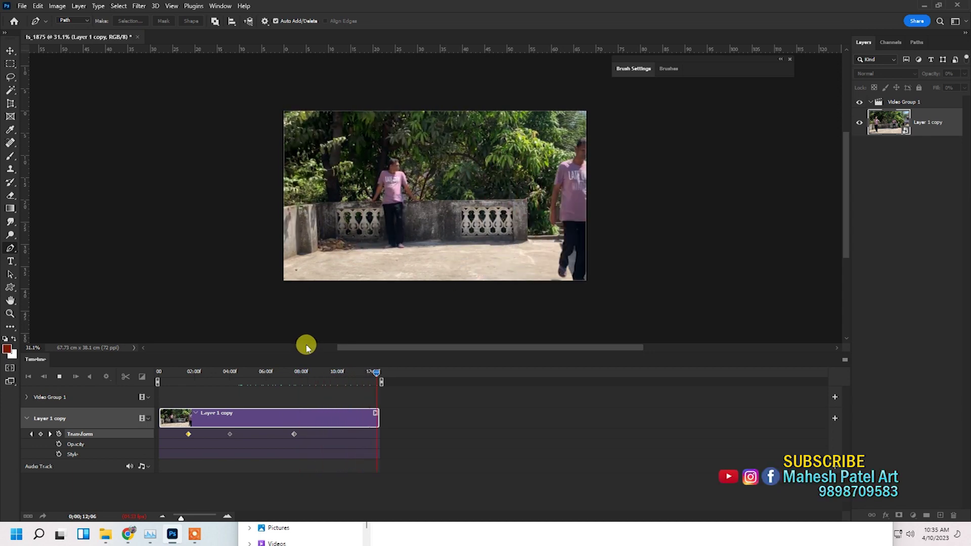
left_click(283, 372)
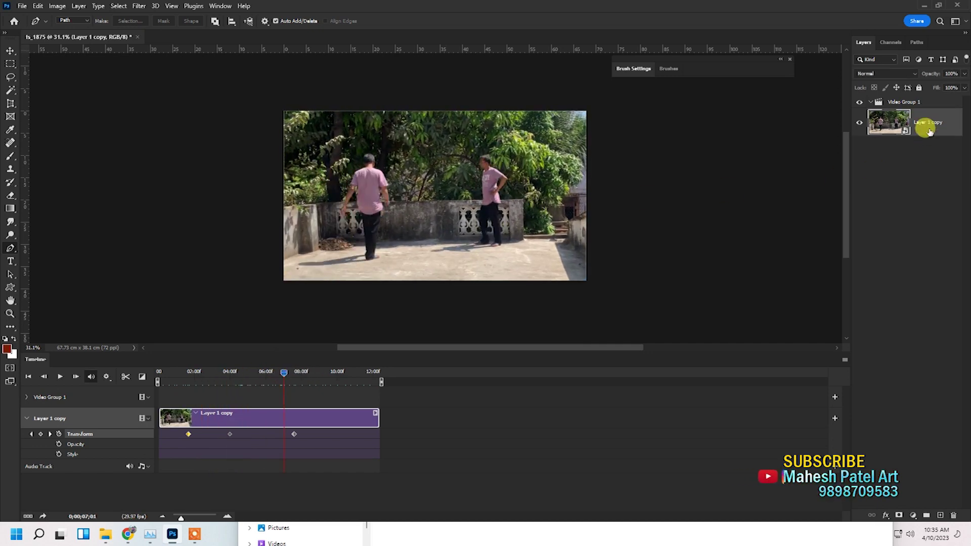
Add a new layer spanning the whole clip and set the canvas background to light grey.
left_click(939, 515)
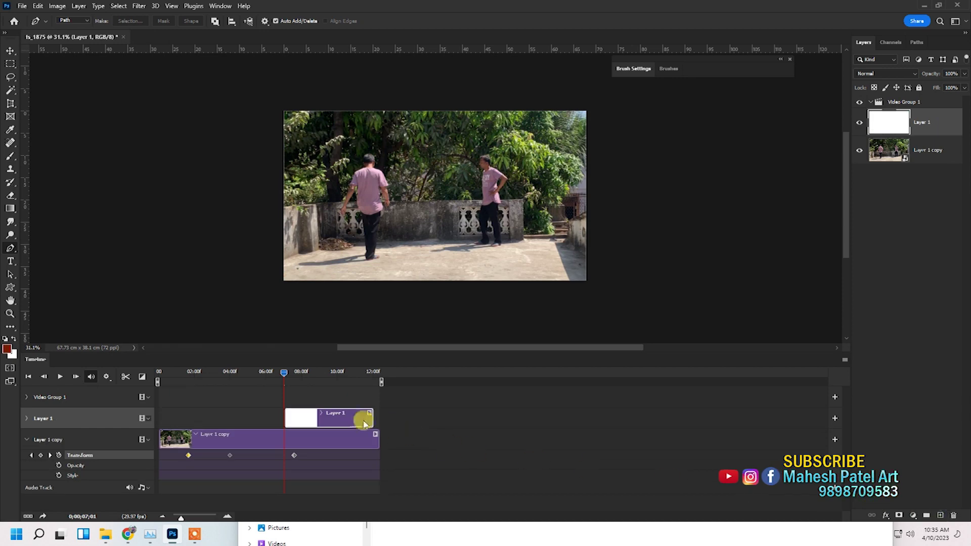
left_click_drag(284, 420, 160, 420)
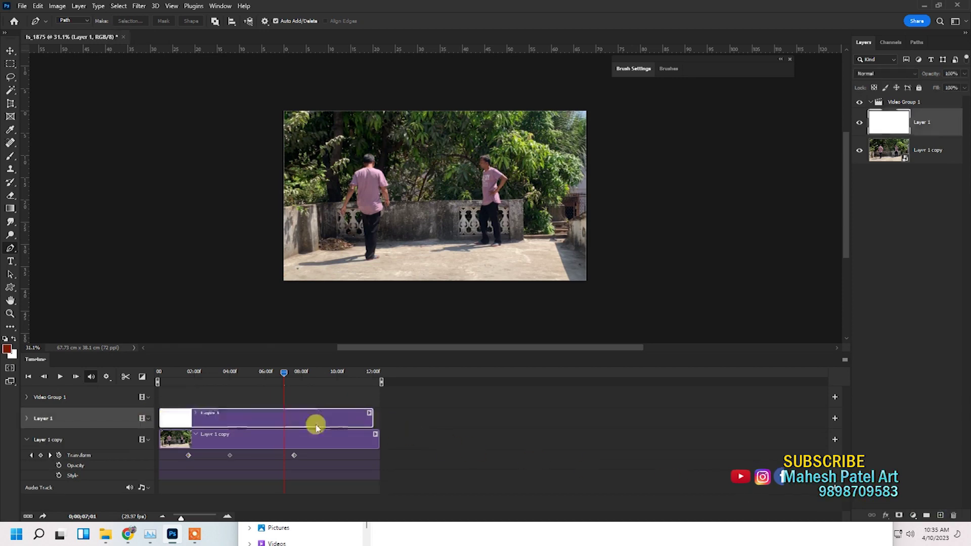
right_click(628, 188)
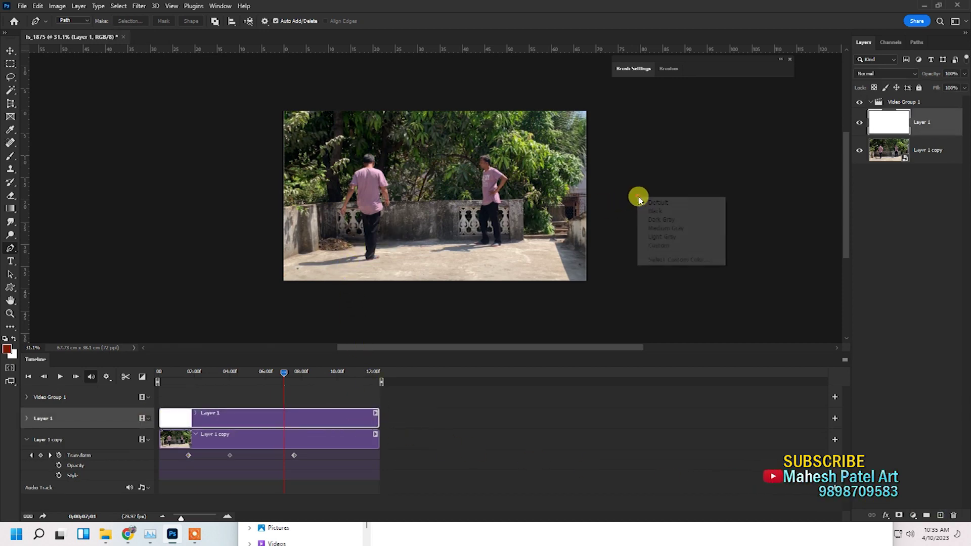
left_click(657, 236)
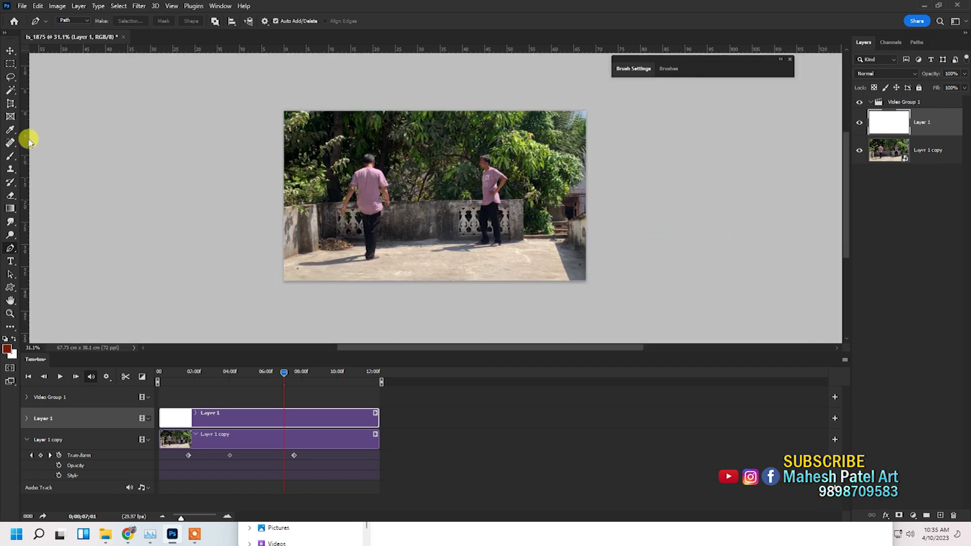
Marquee the middle band of the frame and invert to select the top and bottom strips.
left_click(9, 63)
left_click_drag(282, 130, 585, 255)
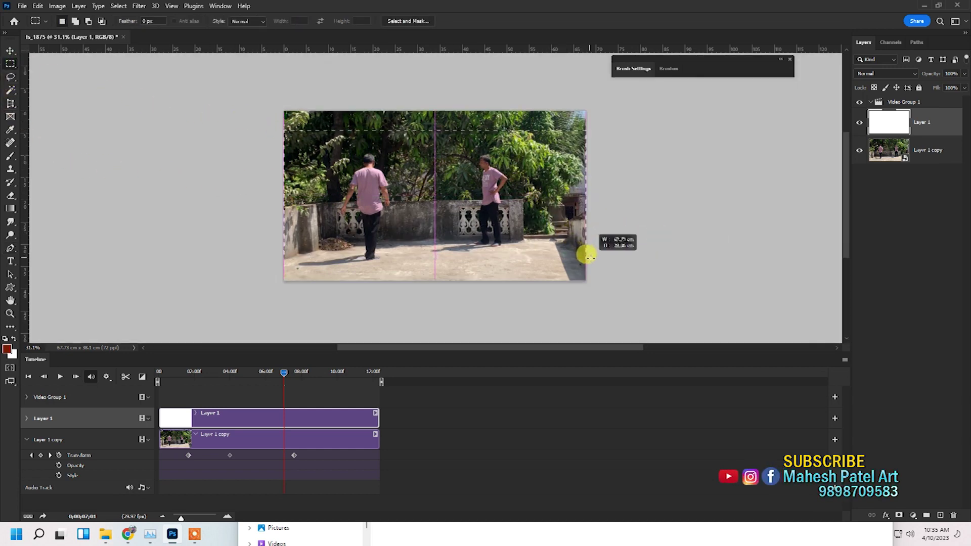
left_click_drag(585, 256, 587, 258)
left_click(117, 6)
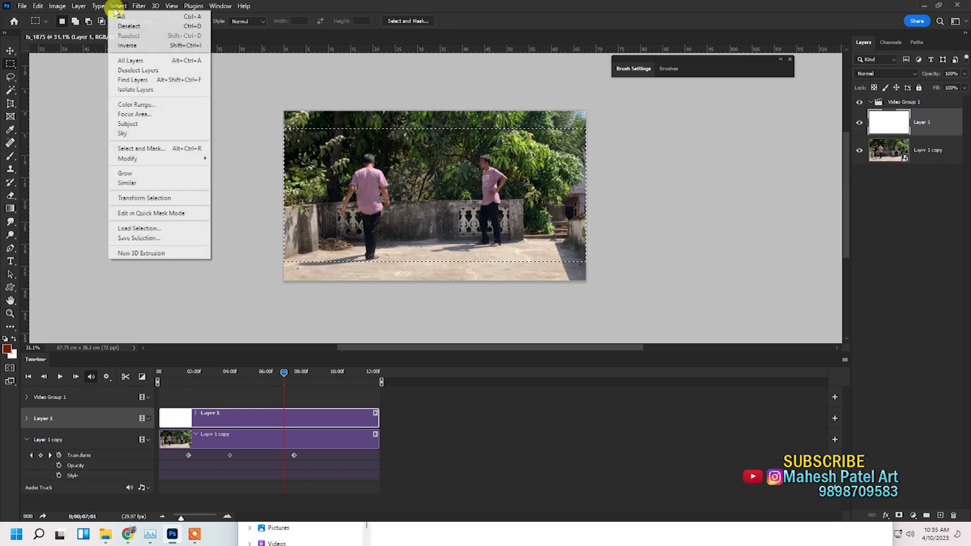
left_click(127, 45)
Fill the top and bottom strips with black foreground colour and deselect.
left_click(5, 338)
left_click(38, 6)
left_click(45, 164)
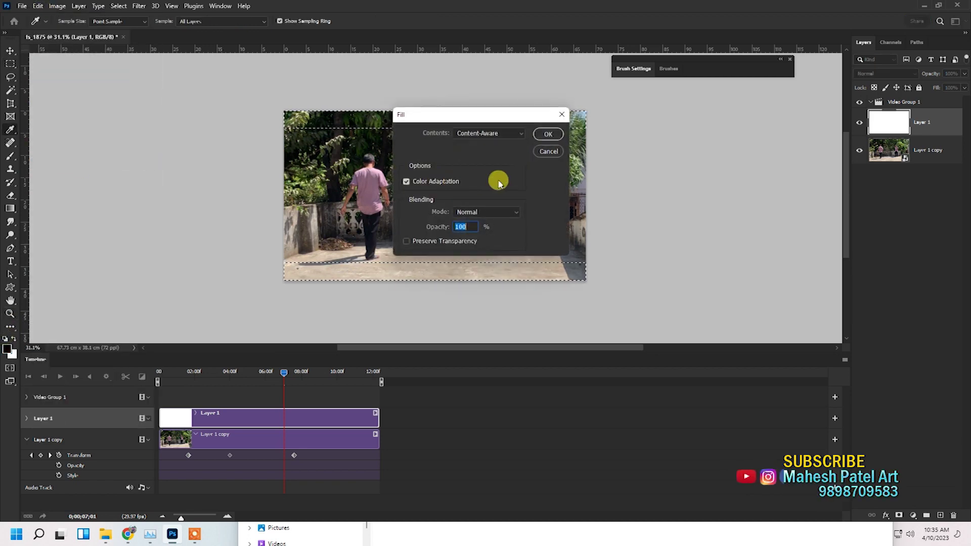
left_click(518, 133)
left_click(480, 143)
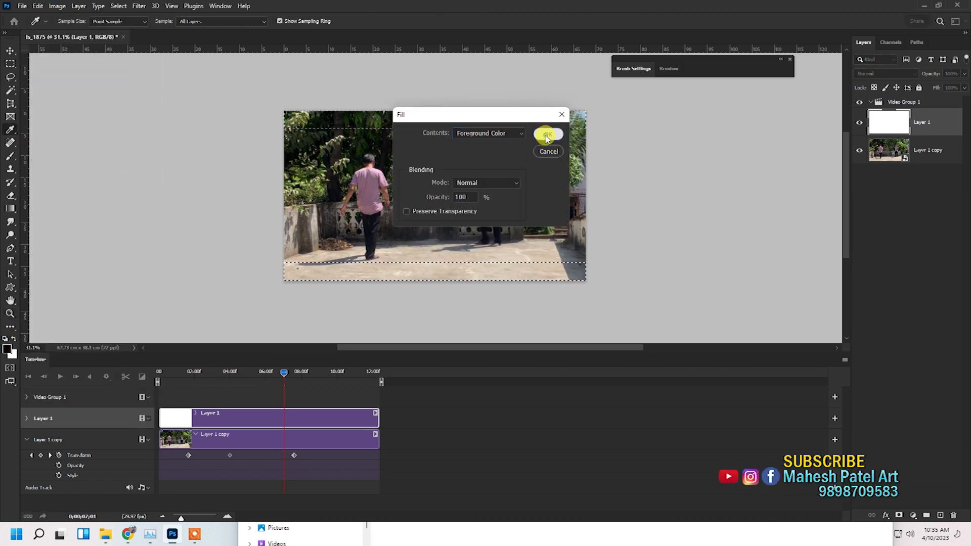
left_click(547, 134)
key("m")
key("ctrl+d")
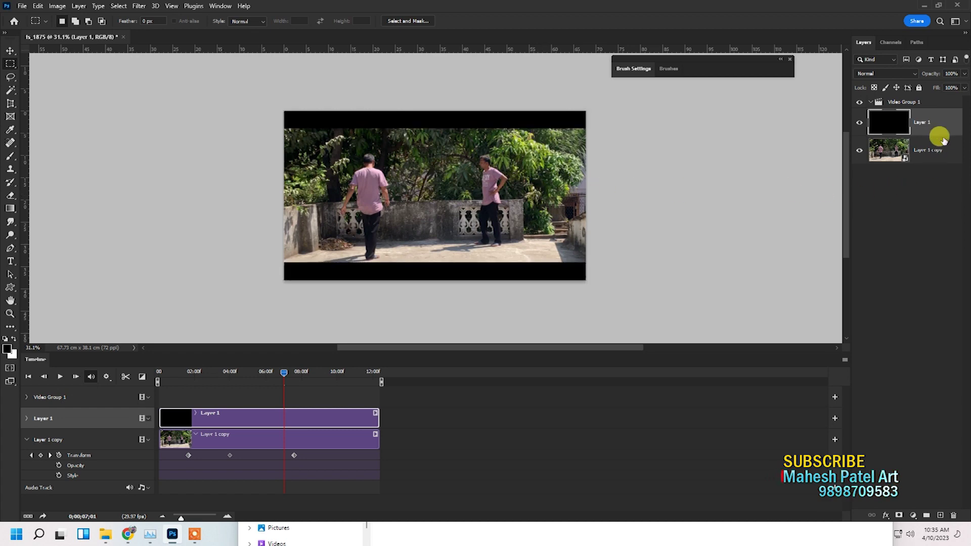
left_click(940, 148)
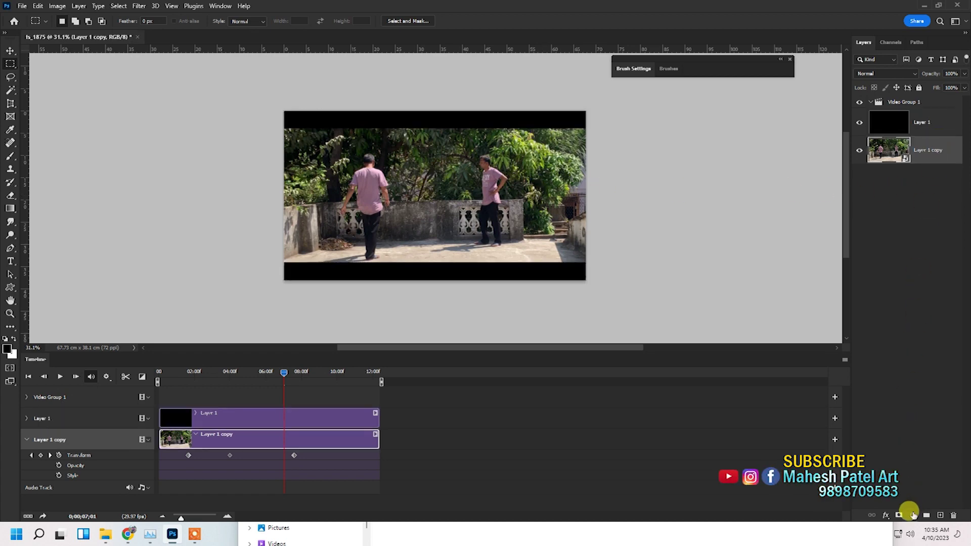
Add a Hue/Saturation adjustment setting Greens to Hue +8 and Saturation +57.
left_click(912, 514)
left_click(925, 415)
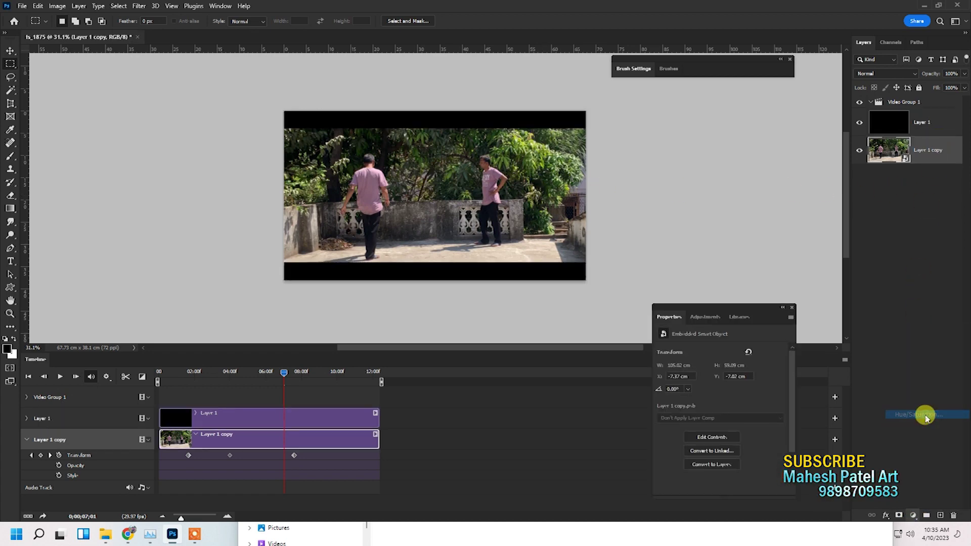
left_click_drag(689, 313, 699, 204)
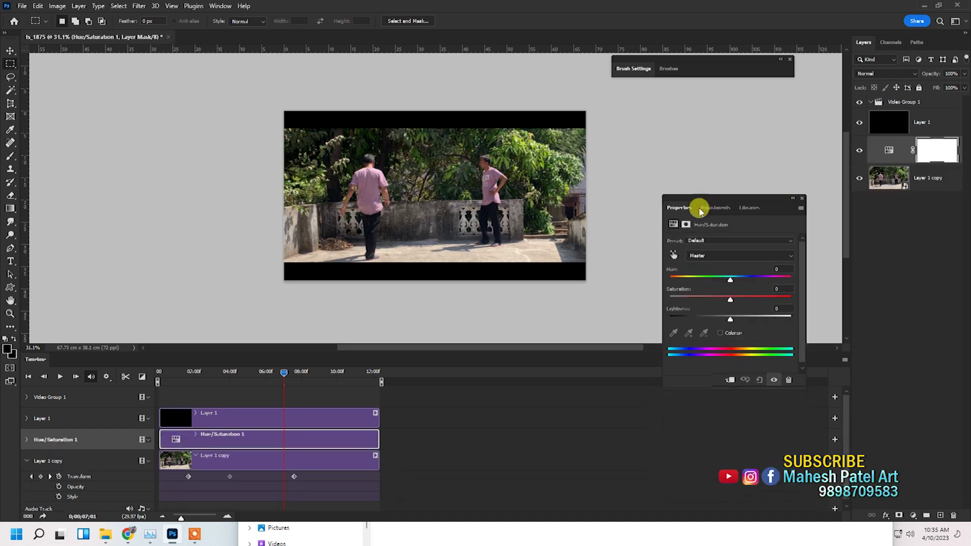
left_click(696, 257)
left_click(697, 291)
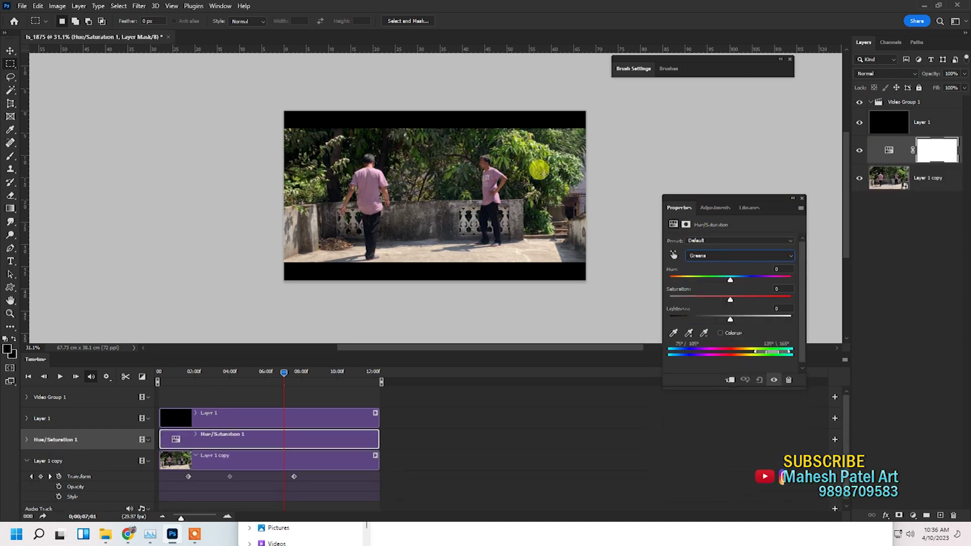
left_click_drag(767, 355, 781, 353)
left_click_drag(740, 281, 751, 283)
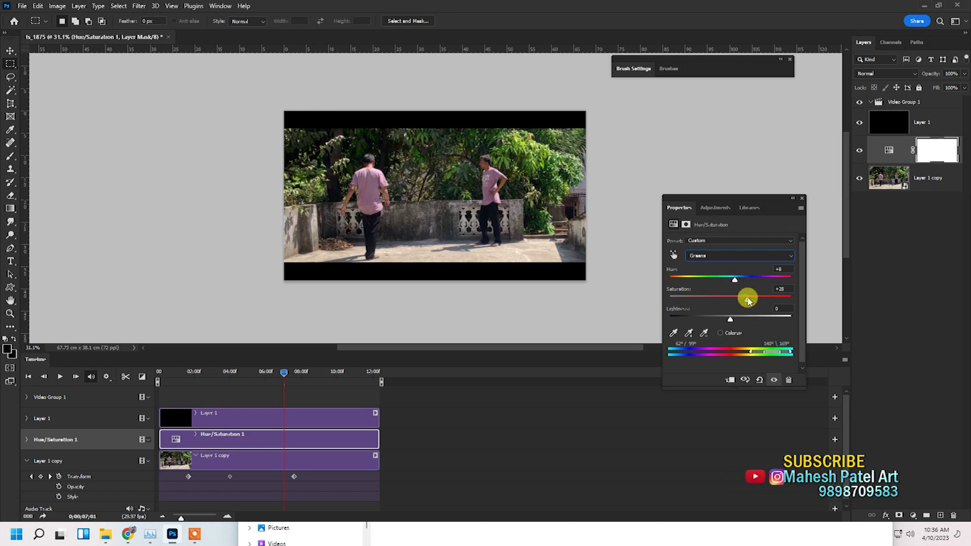
left_click_drag(766, 302, 764, 302)
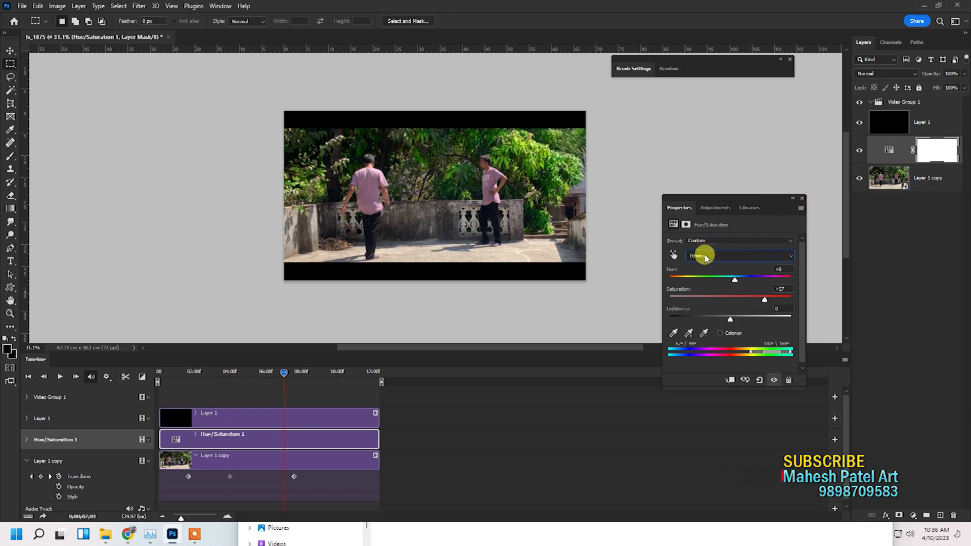
Raise Magentas saturation to +48 by sampling the pink shirt with the targeted hand.
left_click(671, 256)
left_click_drag(498, 173, 501, 179)
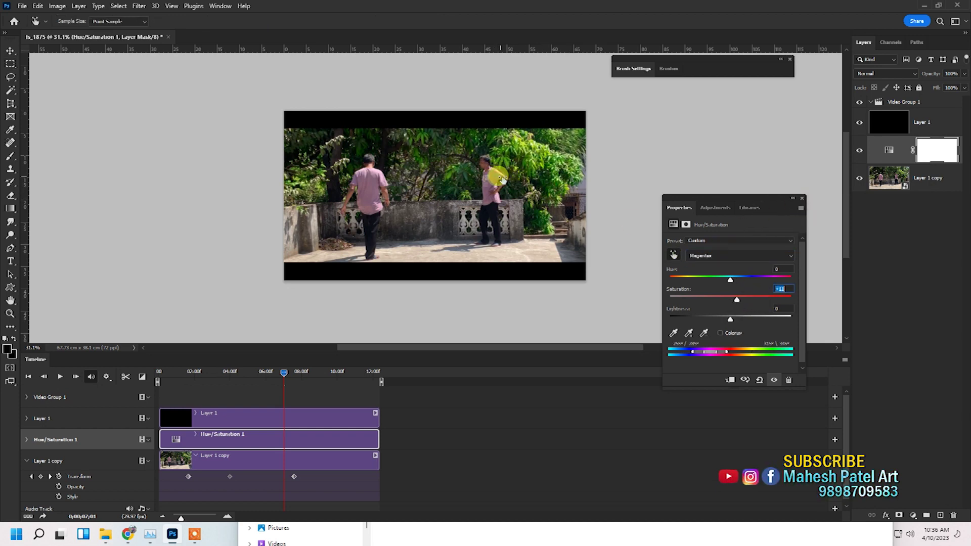
left_click(734, 307)
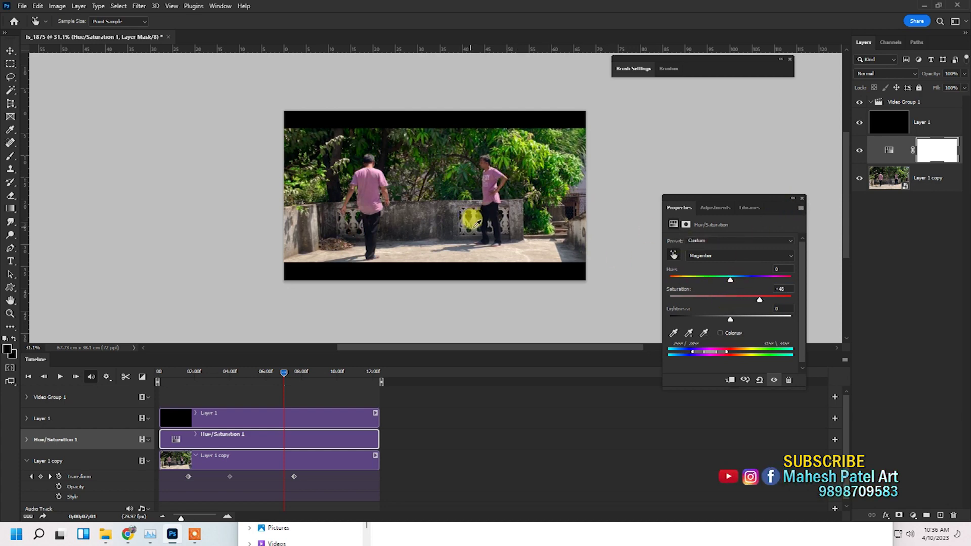
left_click(801, 198)
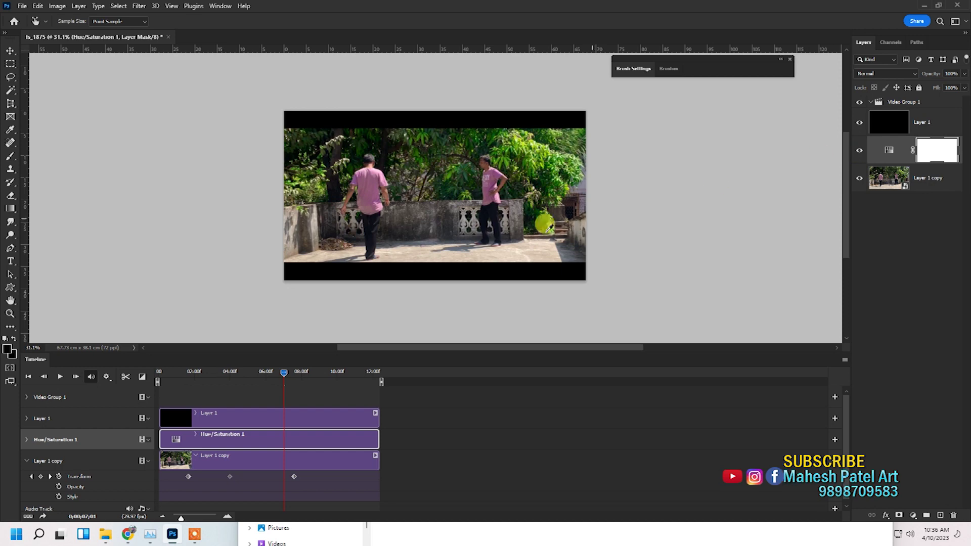
left_click(913, 515)
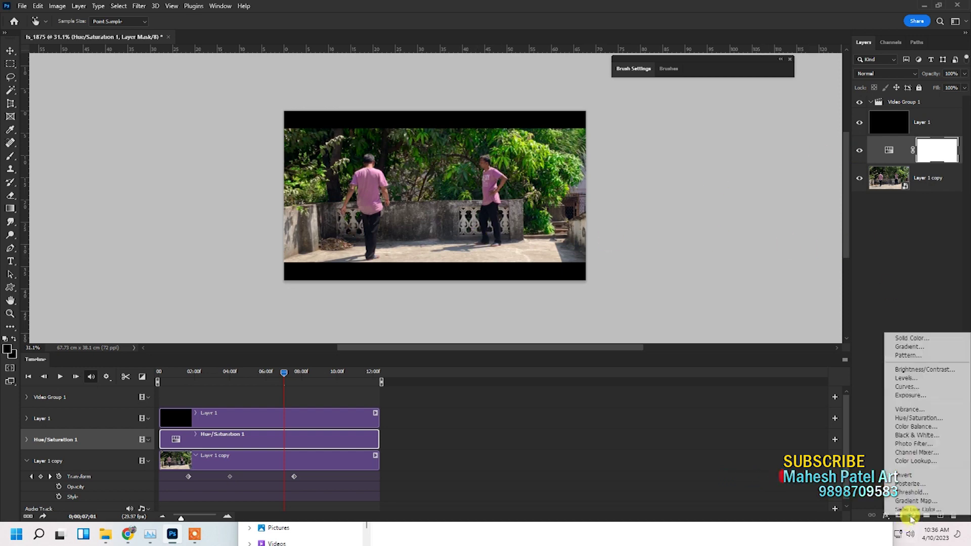
Add a Color Balance layer with midtones +9, +13, +19 and shadows +7, +17, 0.
left_click(910, 424)
left_click_drag(726, 264, 728, 281)
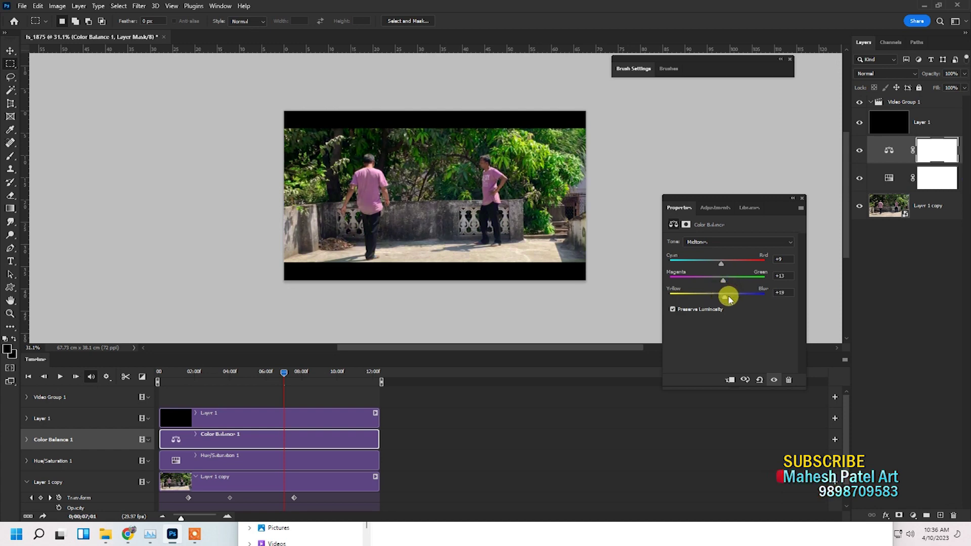
left_click(708, 242)
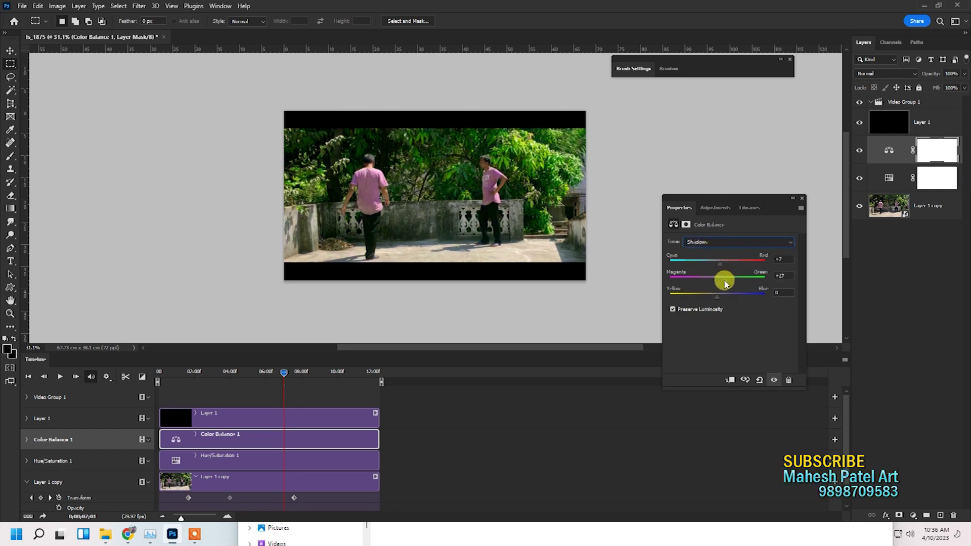
left_click(801, 198)
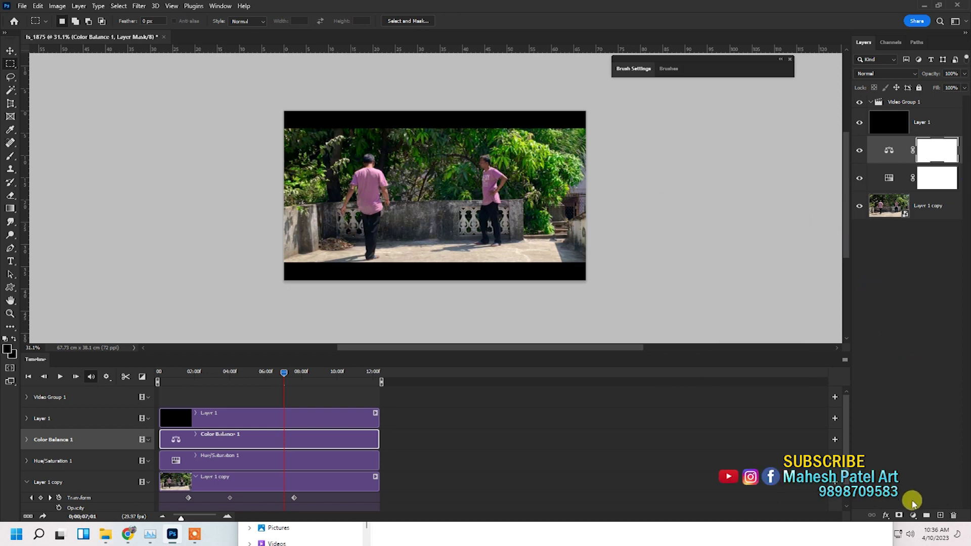
Add a Levels adjustment with input levels 18, 1.10, 250 and output 0–218.
left_click(913, 515)
left_click(908, 376)
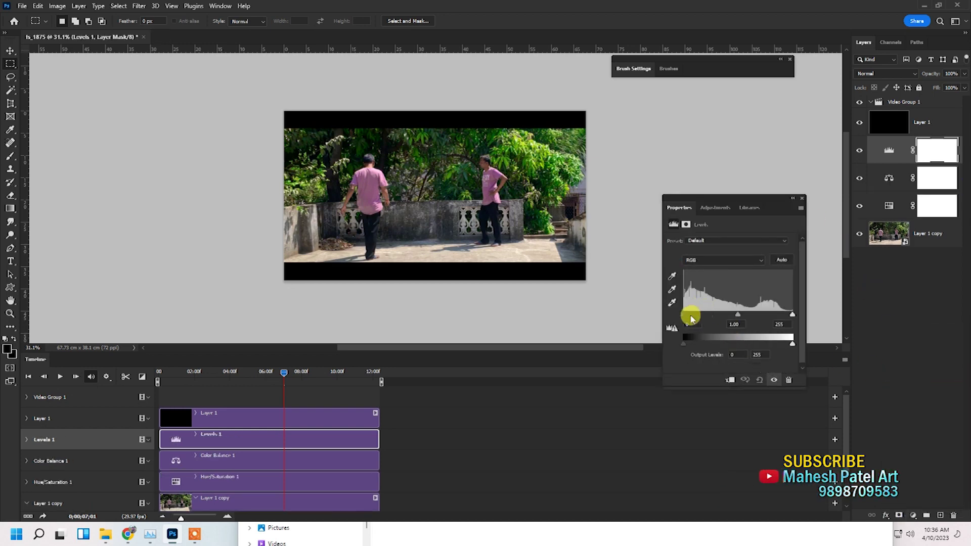
left_click_drag(685, 314, 692, 315)
mouse_move(792, 315)
left_mouse_down()
mouse_move(782, 342)
mouse_move(737, 318)
left_mouse_up()
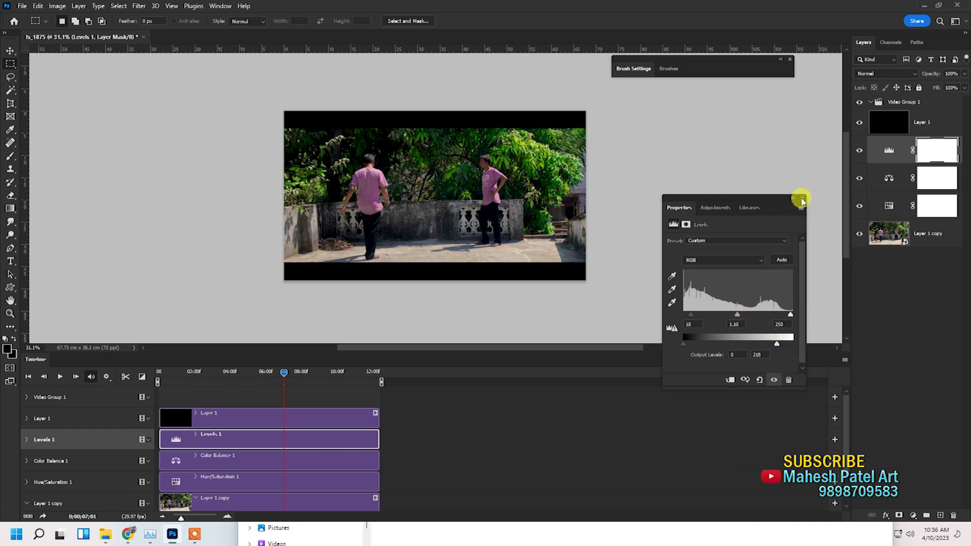
Close the Levels settings and select Layer 1 copy through the adjustment layers.
left_click(801, 201)
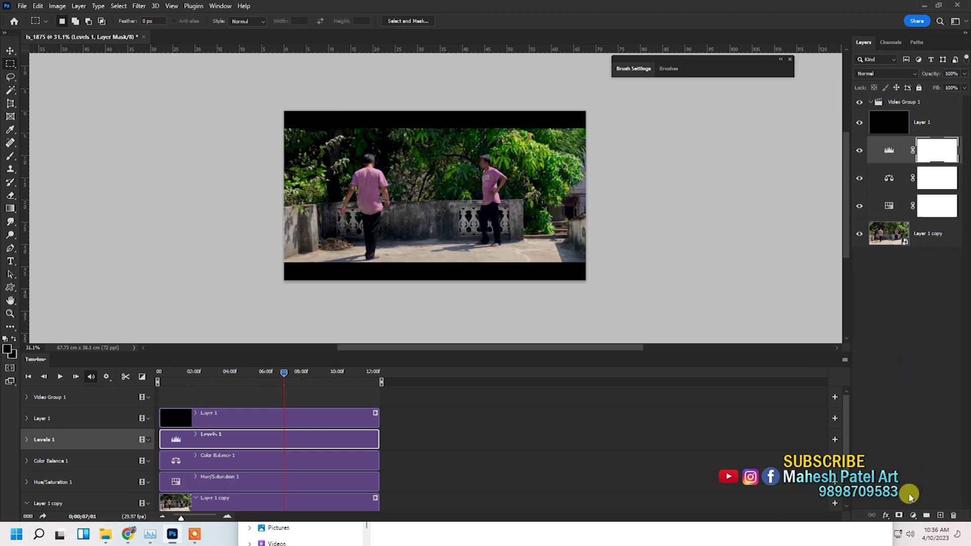
left_click(927, 236, "shift")
left_click(931, 130, "shift")
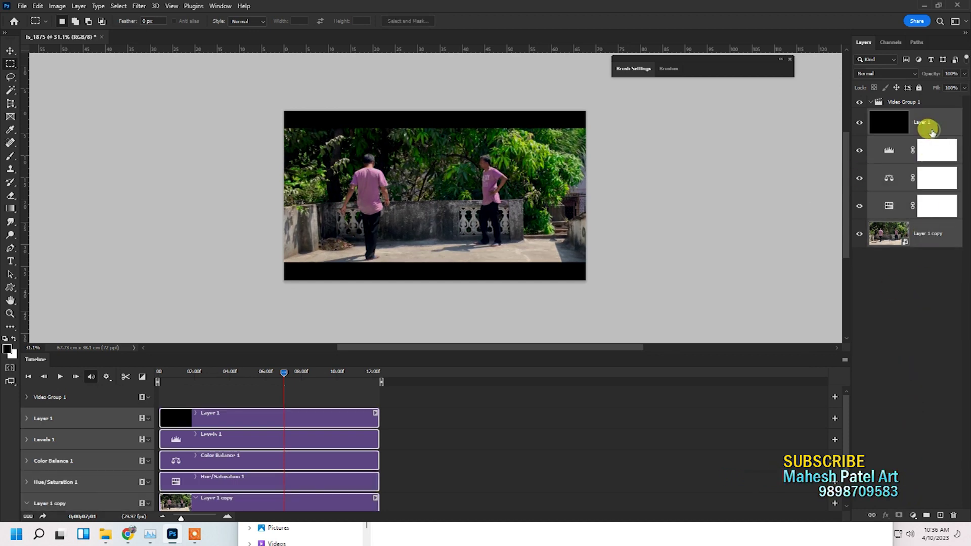
Merge the rooftop clip and its Hue/Saturation, Color Balance and Levels layers into smart object Levels 1.
left_click(928, 124, "ctrl")
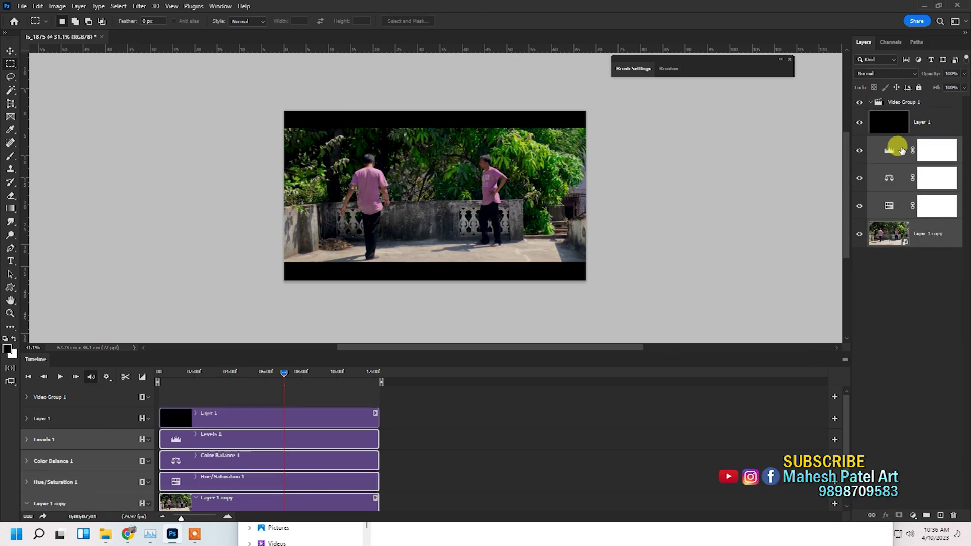
right_click(888, 149)
key("Escape")
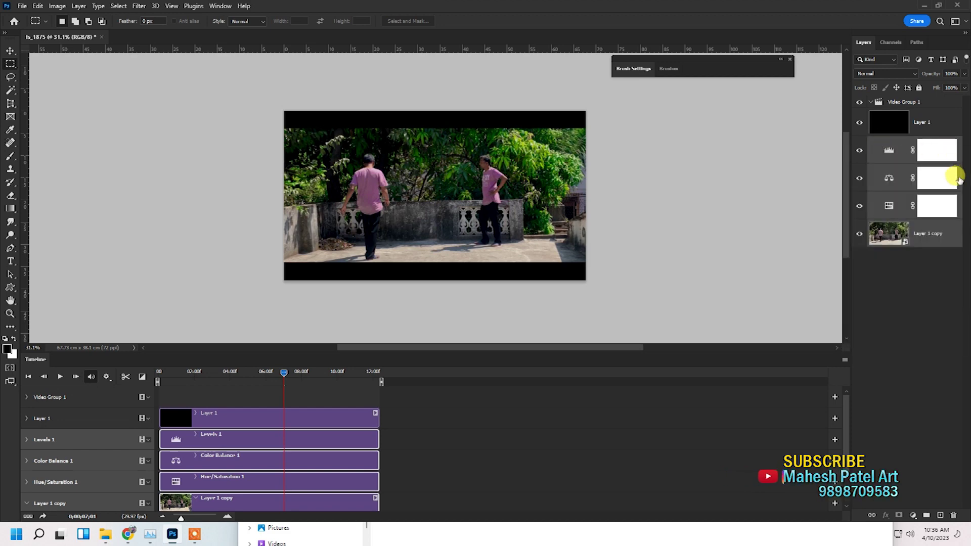
right_click(955, 177)
left_click(863, 234)
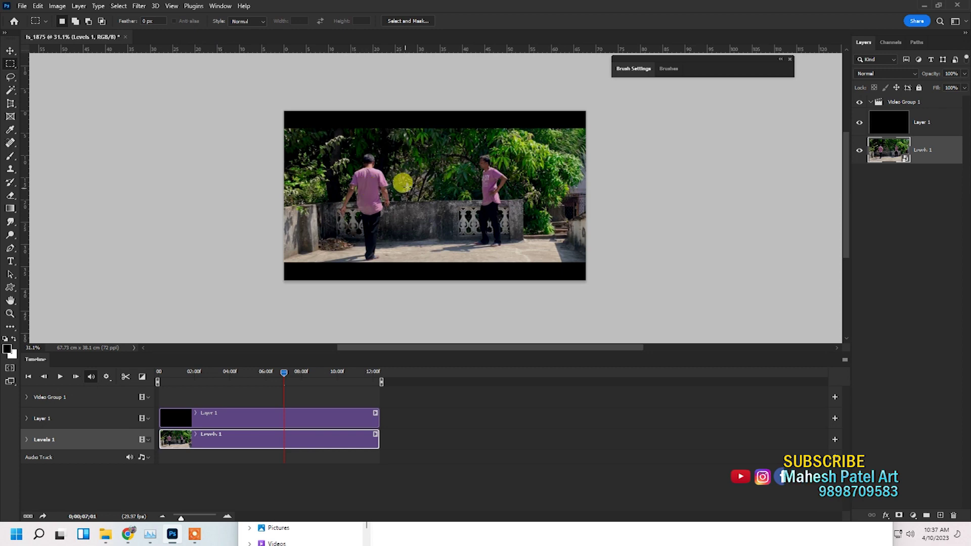
scroll(404, 183, "up", 1)
Add a Color Lookup layer, trying several 3DLUT presets before settling on Soft_Warming.look.
left_click(899, 515)
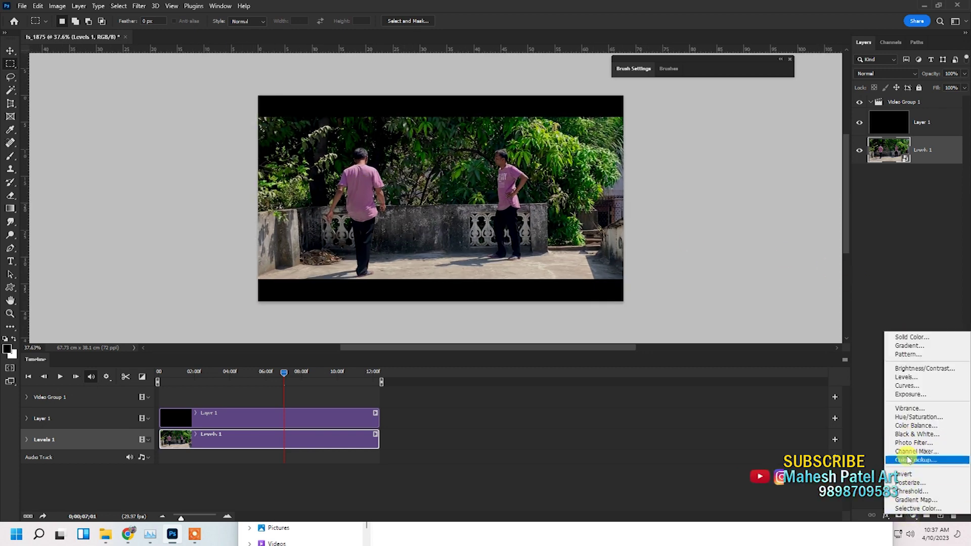
left_click(930, 461)
left_click(735, 243)
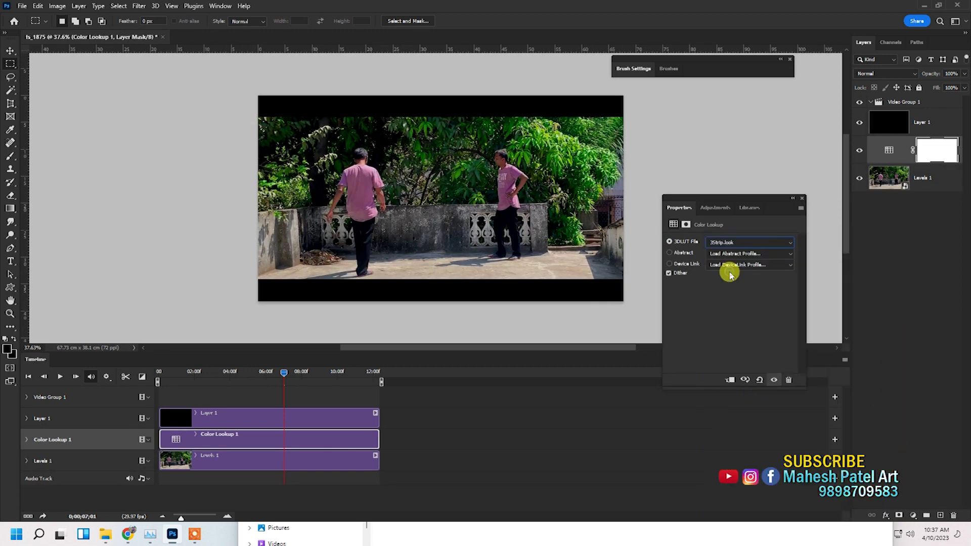
key("Down")
key("Down")
key("Down")
key("Down")
key("Down")
key("Up")
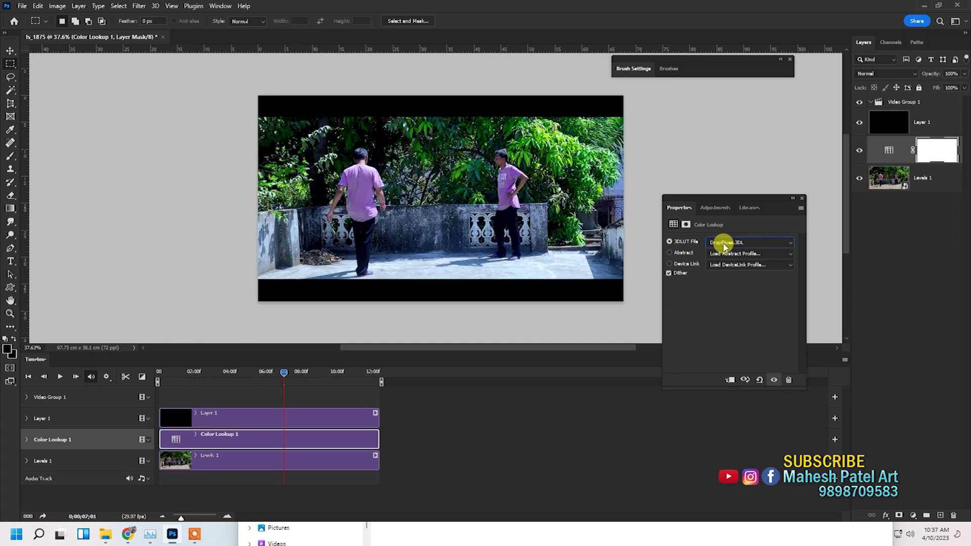
key("Down")
key("Down")
key("Down")
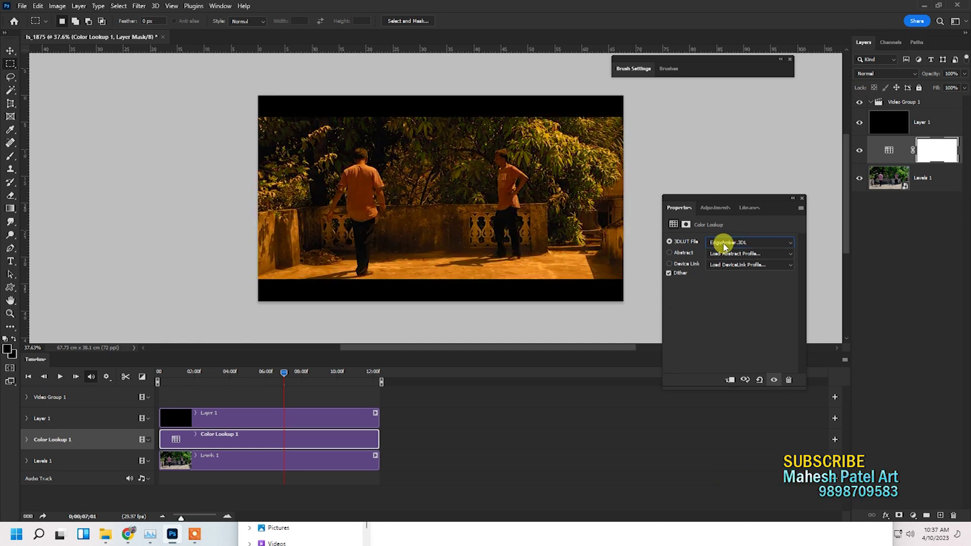
key("Down")
key("Down")
key("Down")
key("Down")
key("Down")
key("Down")
key("Down")
key("Down")
key("Down")
key("Down")
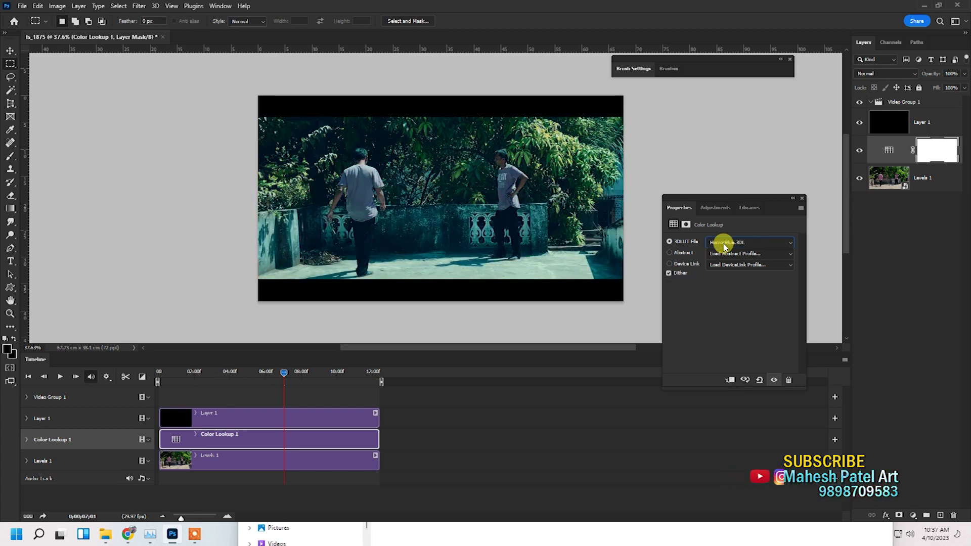
key("Down")
key("Down")
key("Down")
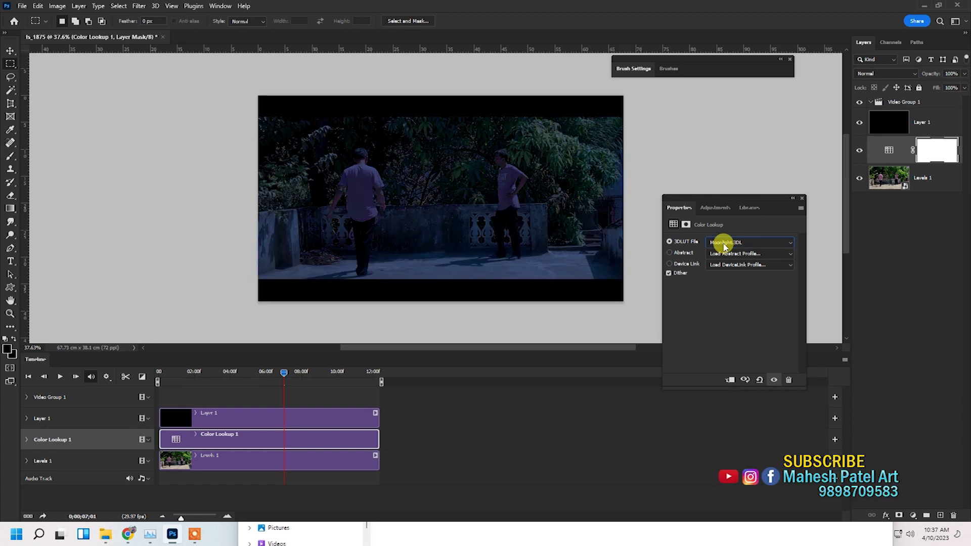
key("Down")
key("Down")
key("Up")
Toggle the Color Lookup and scrub the timeline to compare the grade before and after.
left_click(862, 150)
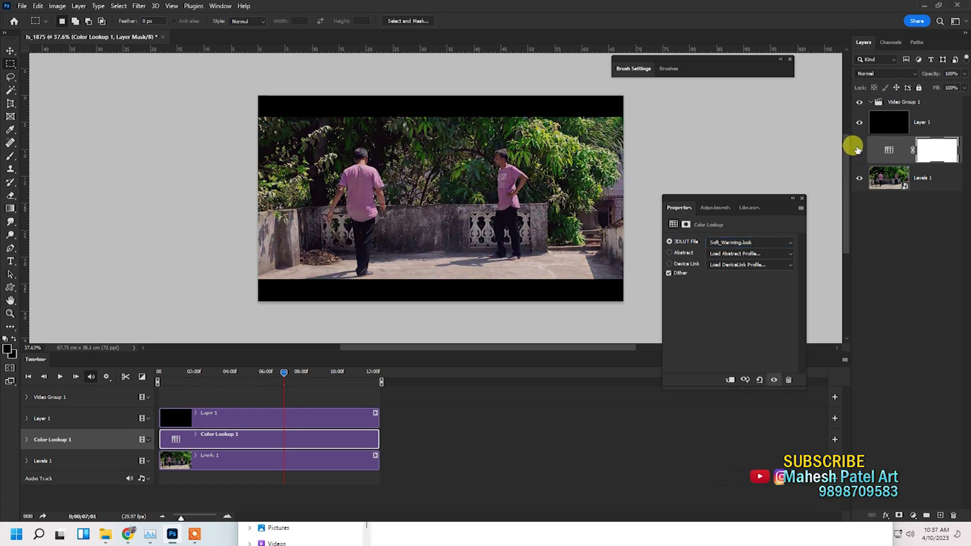
mouse_move(284, 372)
left_mouse_down()
mouse_move(232, 372)
mouse_move(309, 371)
left_mouse_up()
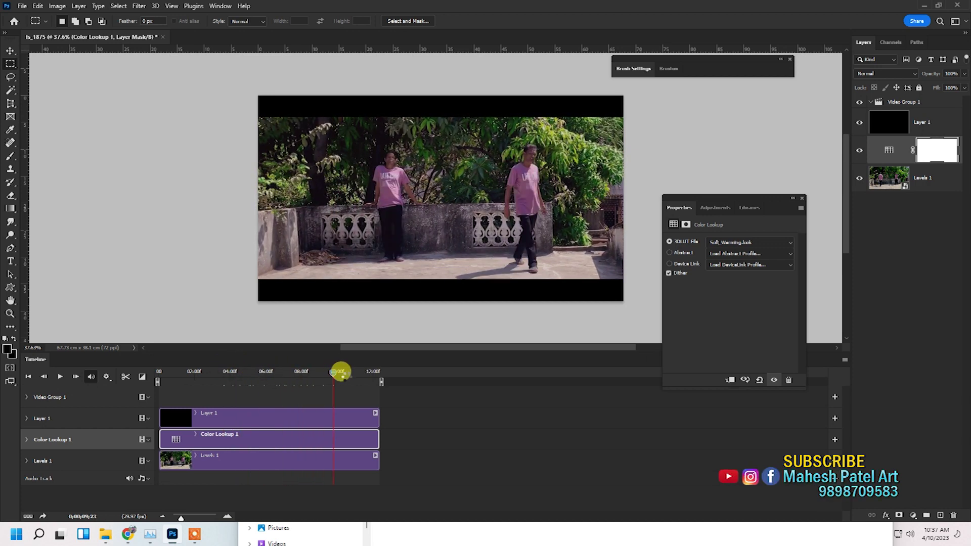
mouse_move(309, 372)
left_mouse_down()
mouse_move(333, 372)
mouse_move(211, 351)
mouse_move(278, 360)
left_mouse_up()
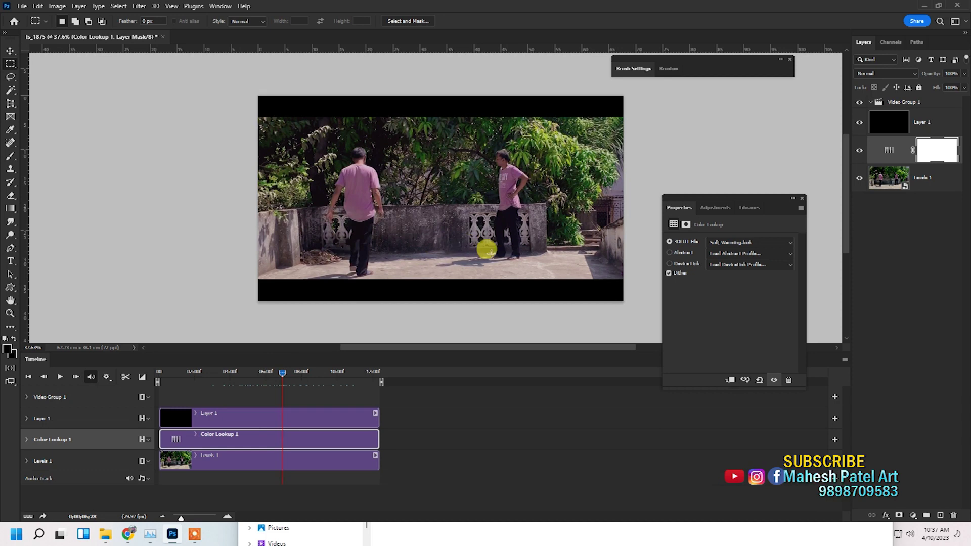
Delete the Color Lookup 1 layer from the layer stack.
left_click(926, 182)
left_click(859, 150)
left_click(945, 151)
right_click(941, 150)
left_click(860, 151)
Render the timeline to an H.264 MP4 and watch the export progress.
left_click(22, 5)
mouse_move(34, 162)
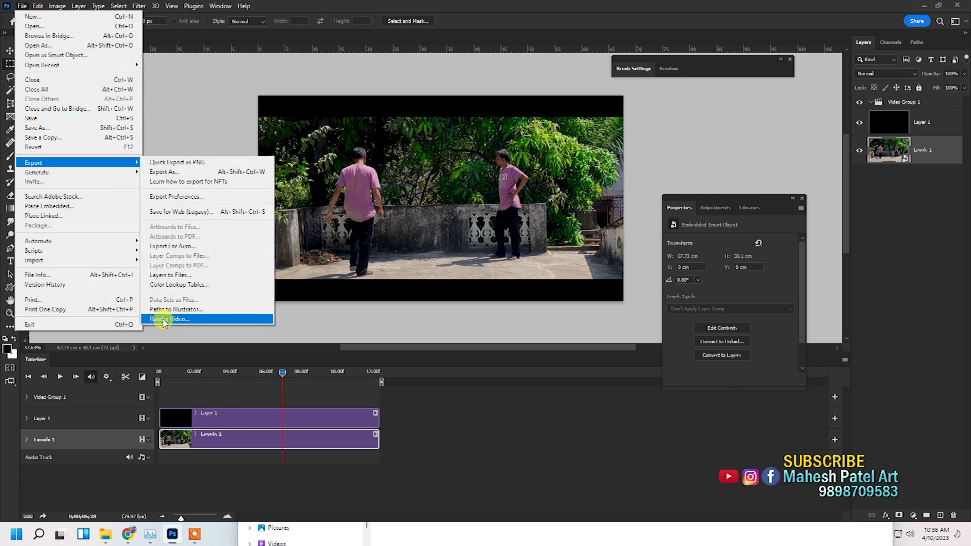
left_click(163, 320)
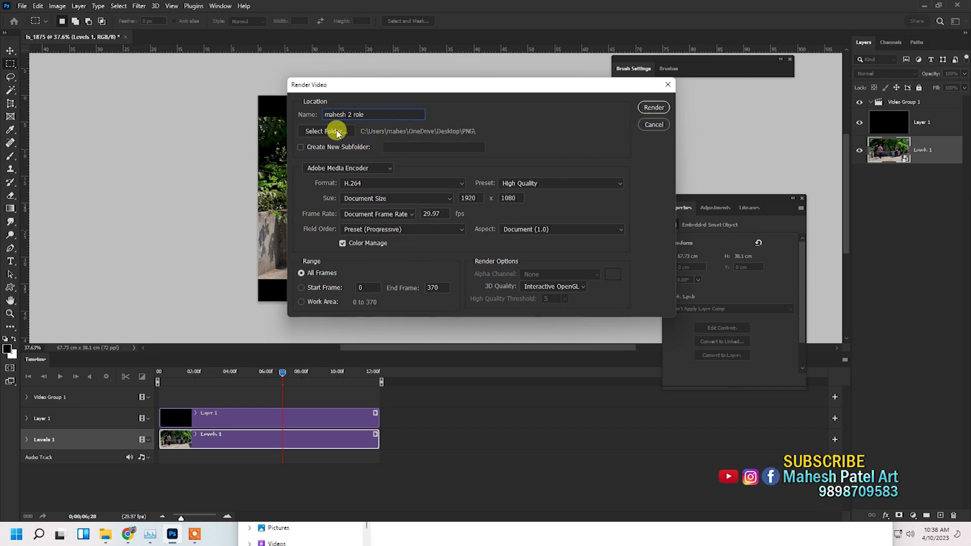
left_click(654, 107)
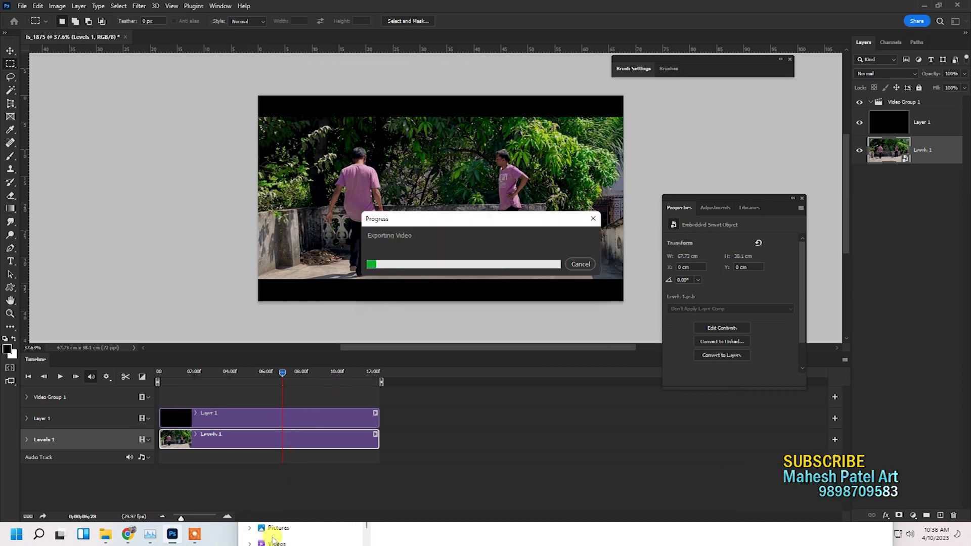
left_click(397, 535)
left_click(836, 181)
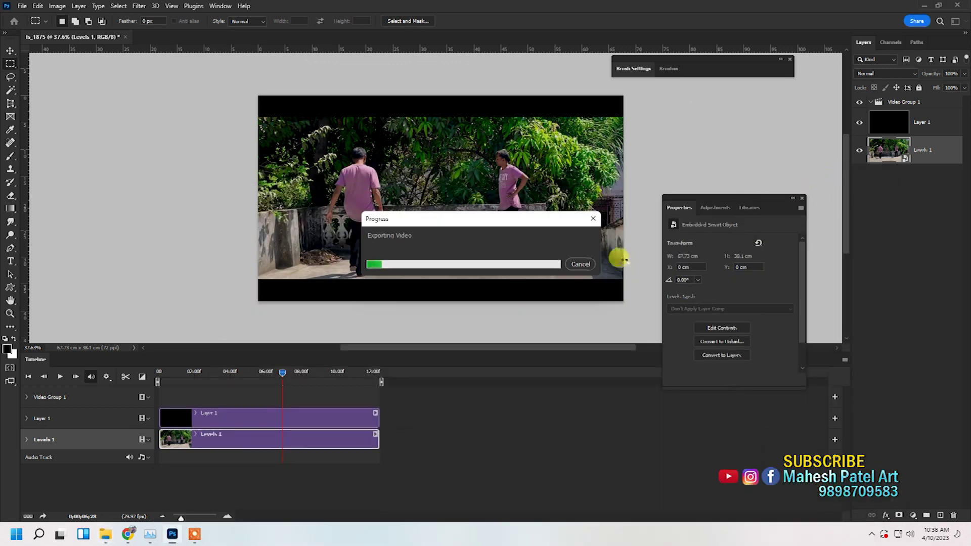
left_click(191, 536)
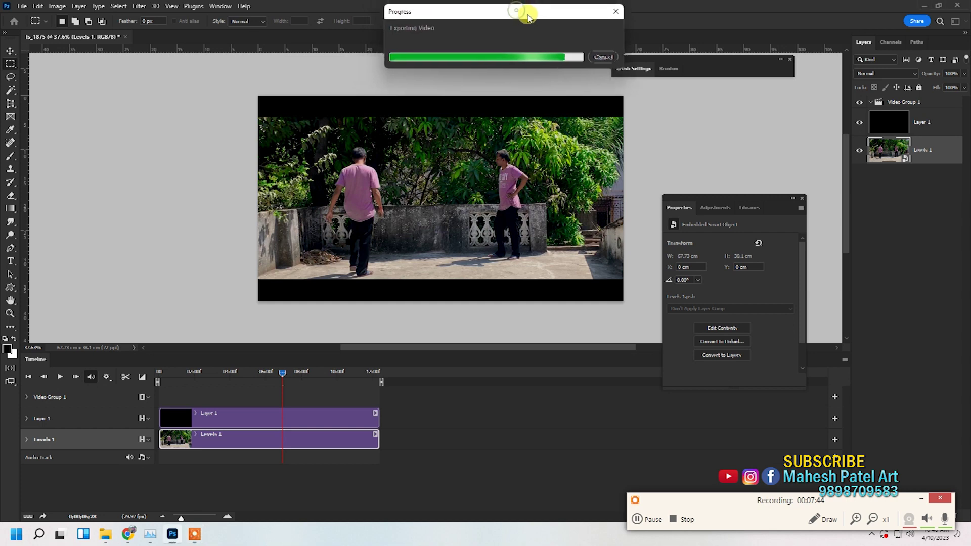
left_click_drag(525, 8, 465, 215)
left_click(641, 522)
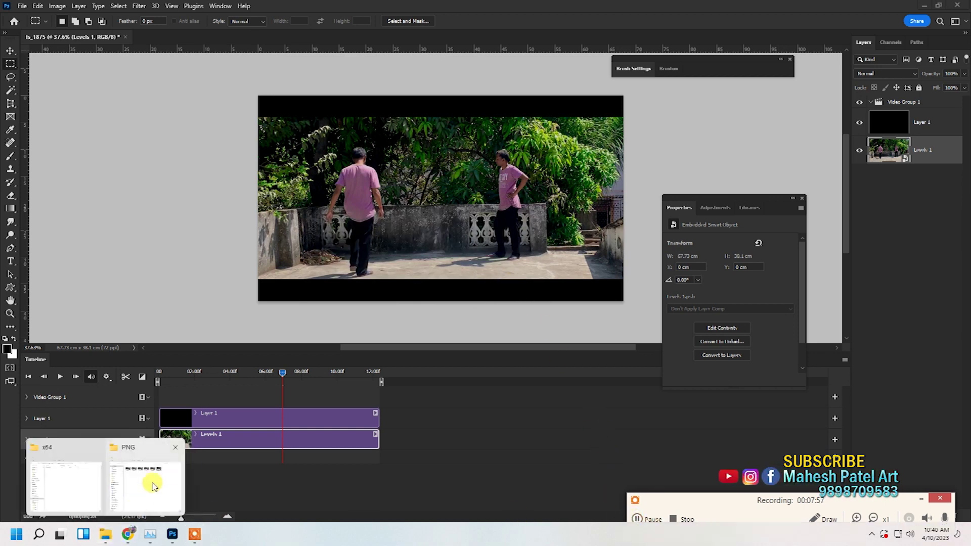
Place the rendered MP4 in the PNG folder and play it in VLC.
mouse_move(106, 533)
left_click(150, 480)
left_click_drag(618, 188, 615, 87)
right_click(577, 229)
left_click(610, 379)
left_click(630, 285)
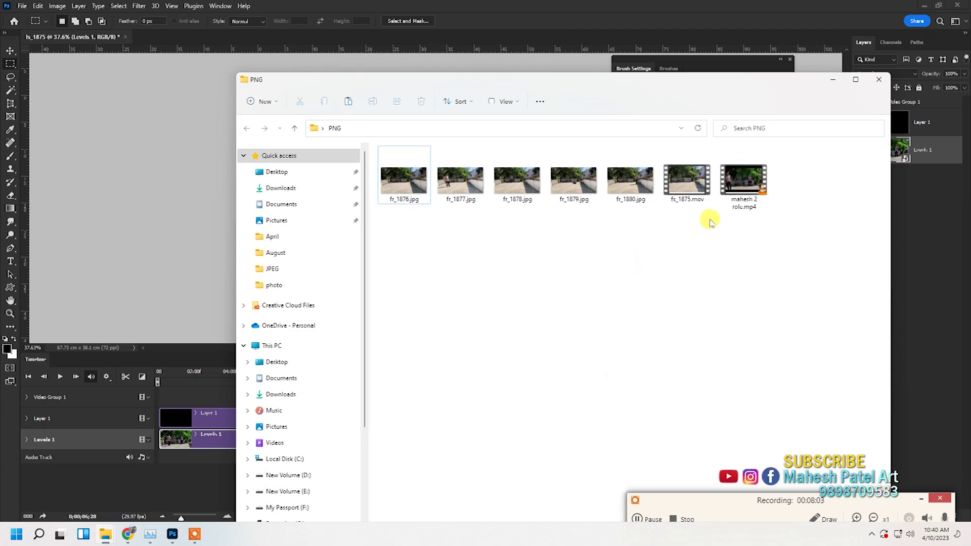
double_click(753, 189)
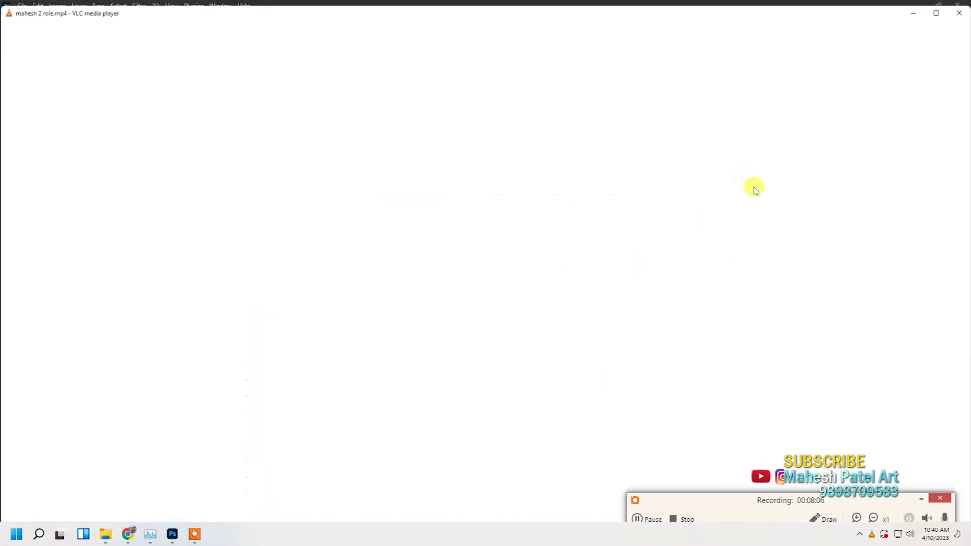